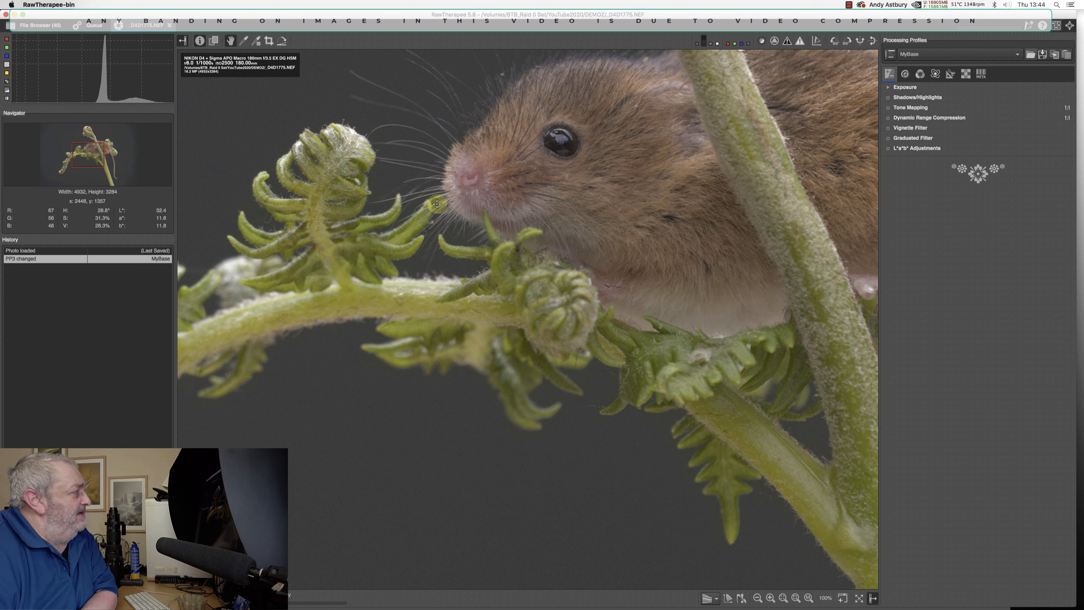
# Compare the last saved edit with the MyBase state in the history, inspecting the whiskers and grey background closely, then the whole photo
pyautogui.click(162, 253)
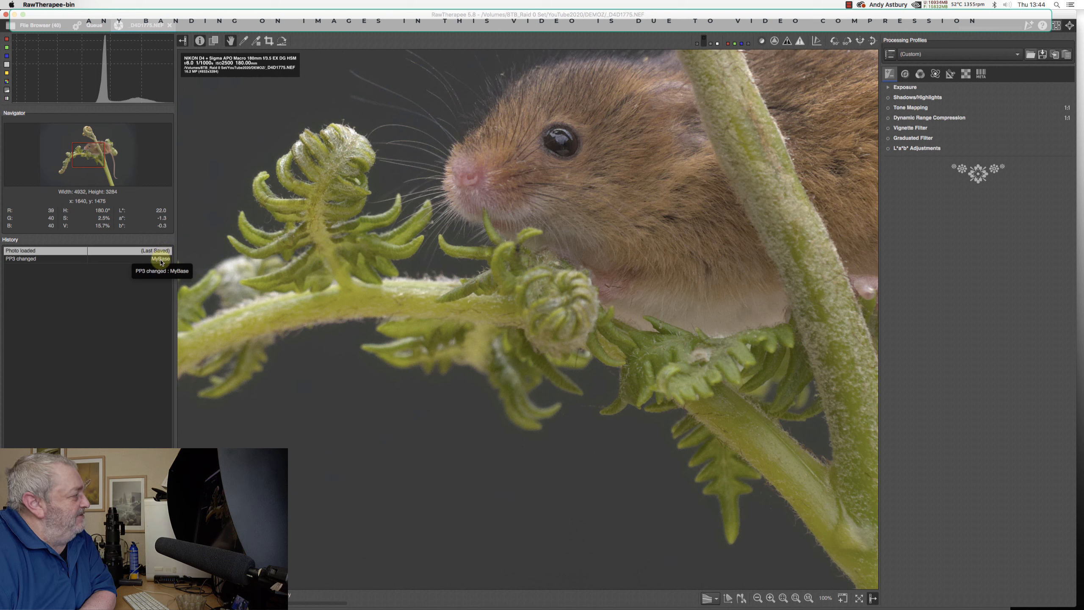
pyautogui.click(161, 259)
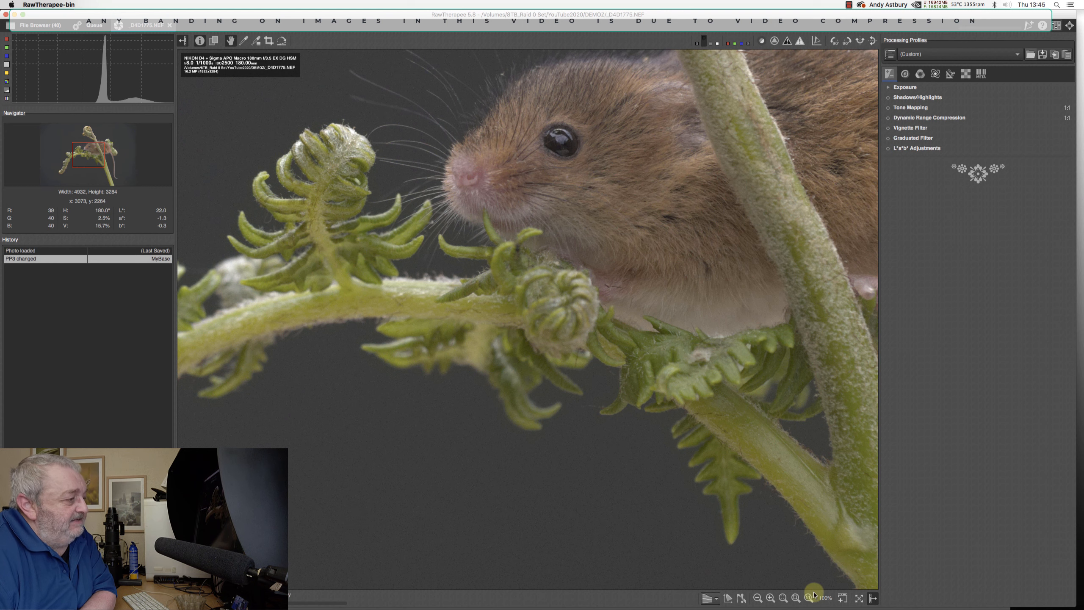
pyautogui.click(770, 599)
pyautogui.click(771, 598)
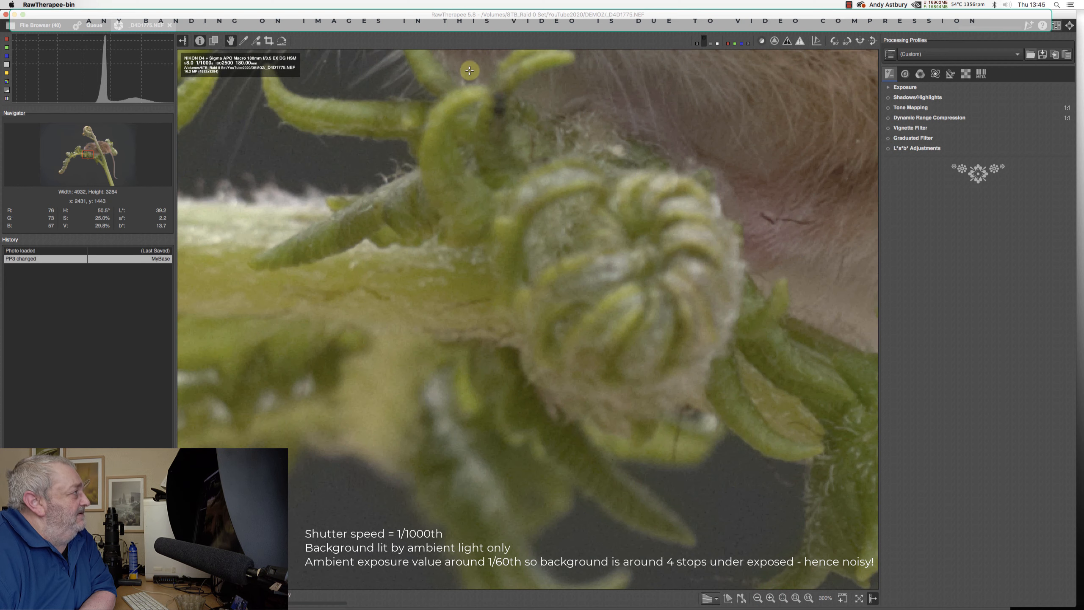
pyautogui.moveTo(469, 70); pyautogui.dragTo(488, 111)
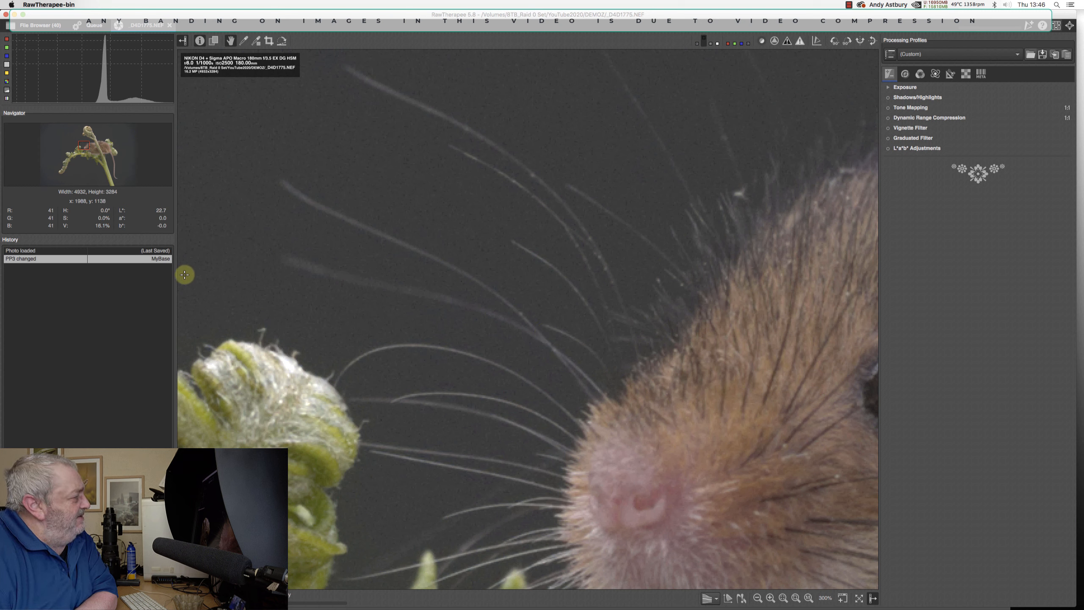
pyautogui.click(145, 251)
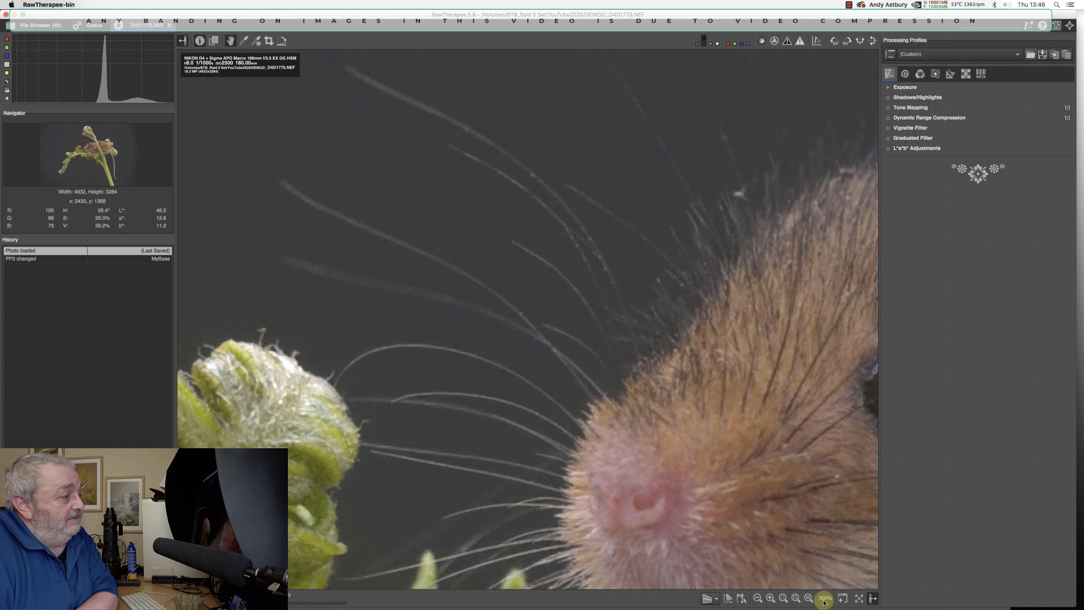
pyautogui.click(782, 598)
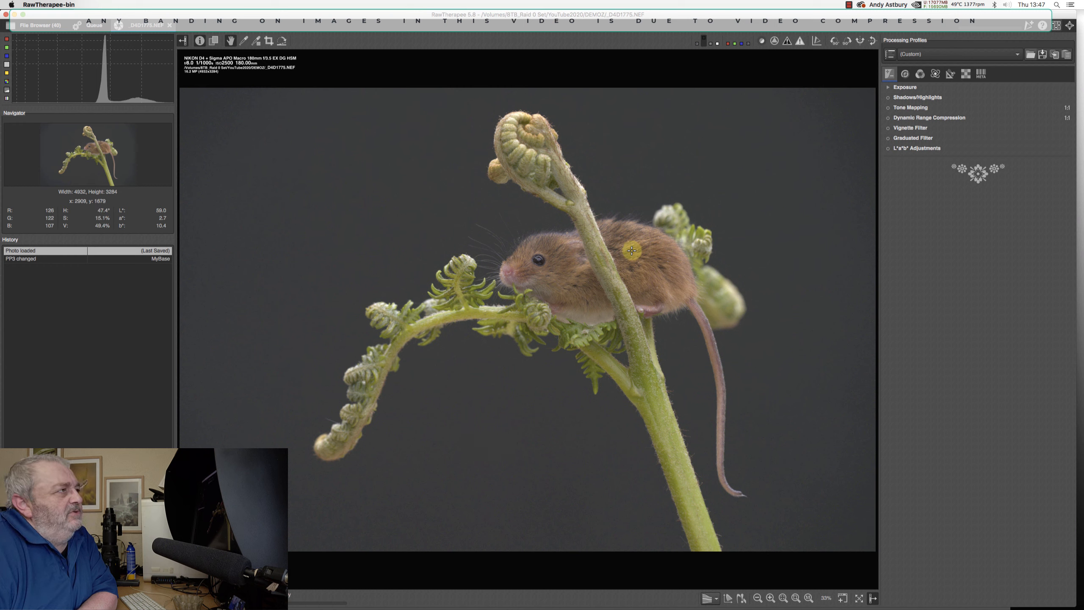
# Show the detail settings, return to the MyBase history state, and examine the noise in the grey background beside the fern stem
pyautogui.click(905, 75)
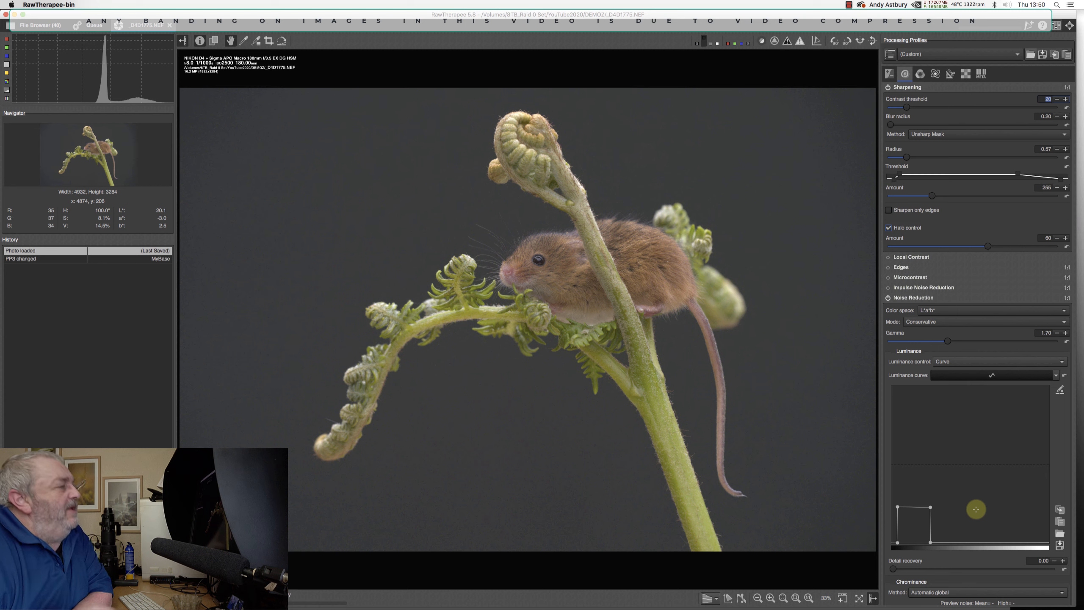
pyautogui.click(154, 259)
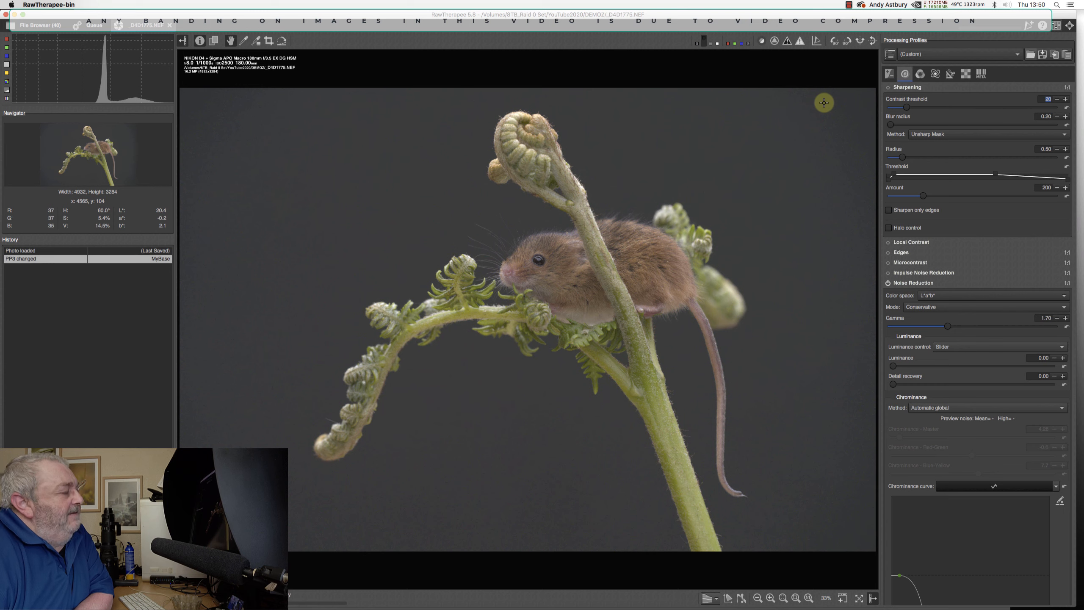
pyautogui.click(807, 598)
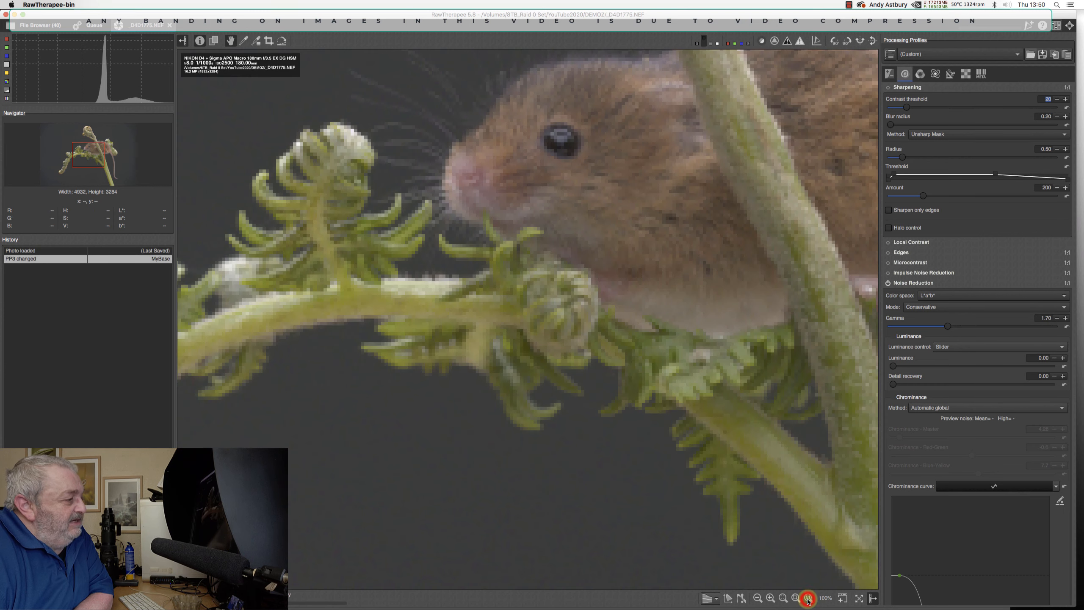
pyautogui.click(769, 597)
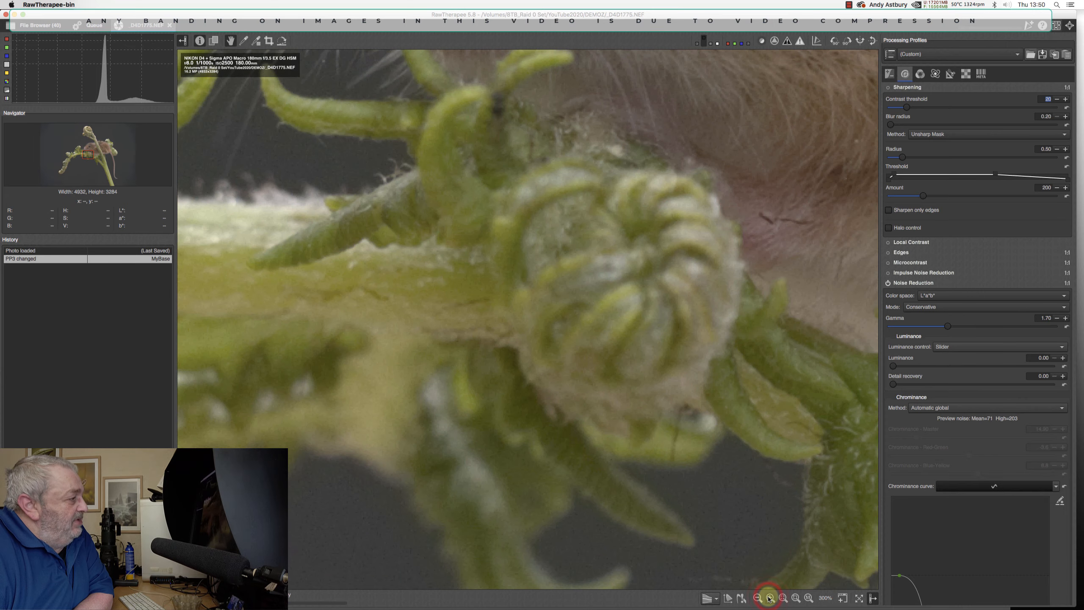
pyautogui.click(769, 598)
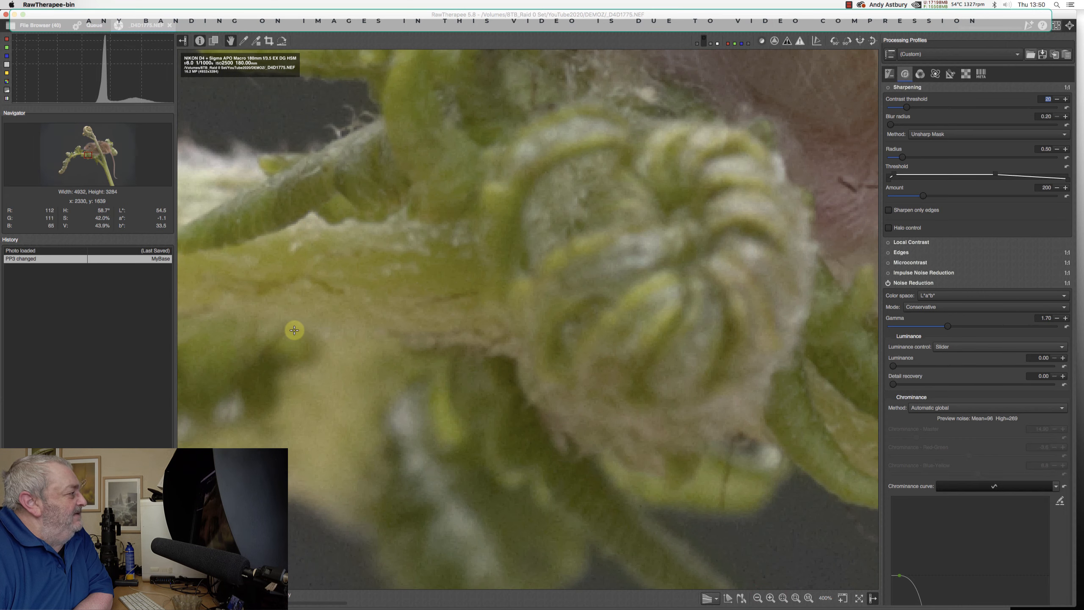
pyautogui.moveTo(294, 330); pyautogui.dragTo(369, 298)
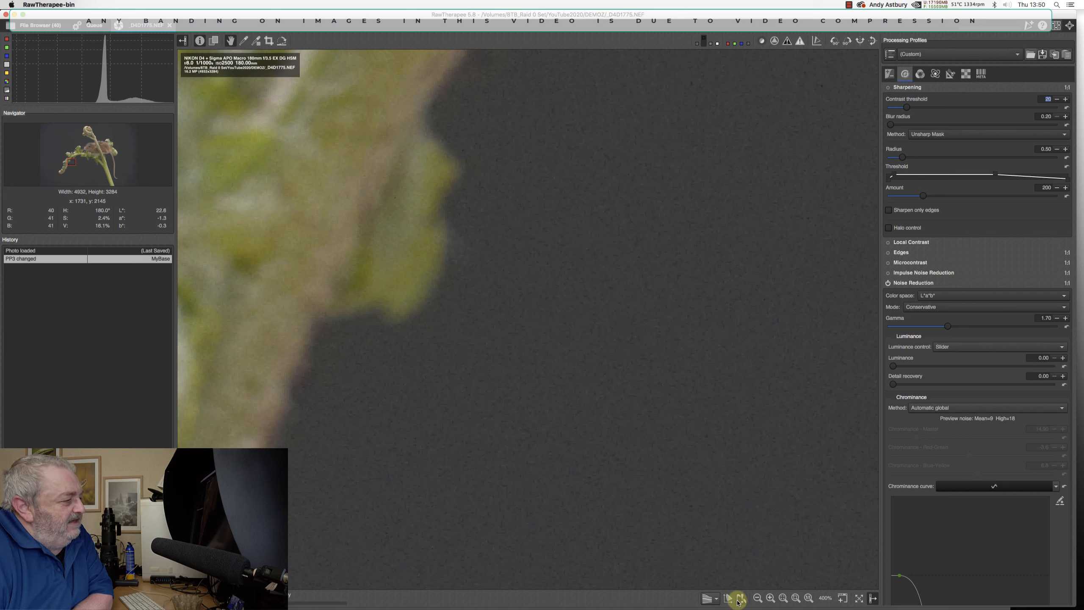
pyautogui.click(769, 598)
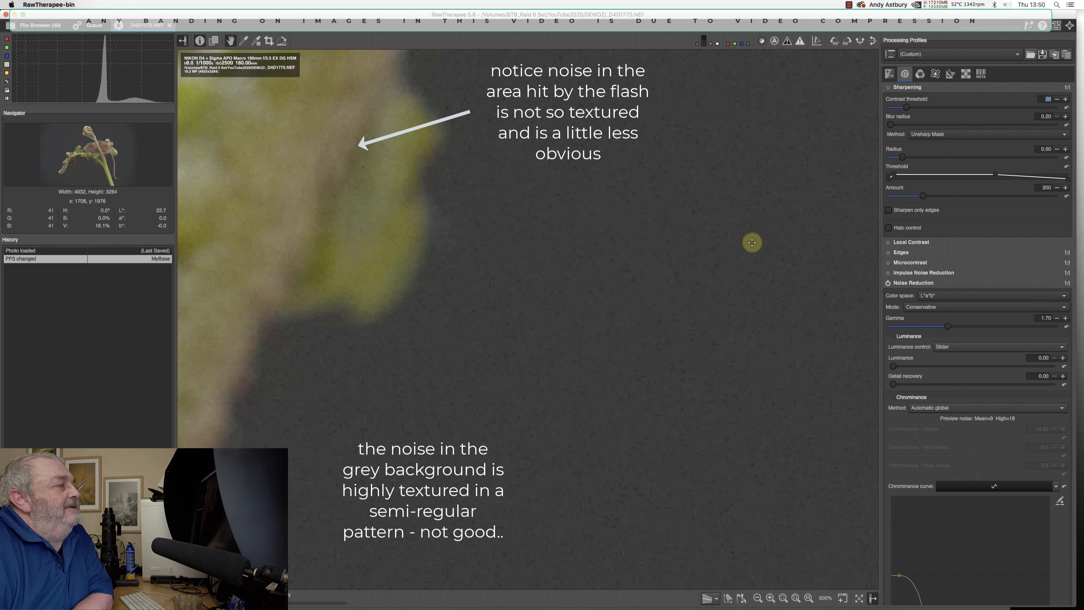
# Set the demosaicing method to RCD+VNG4 and check its effect on the background noise
pyautogui.click(966, 74)
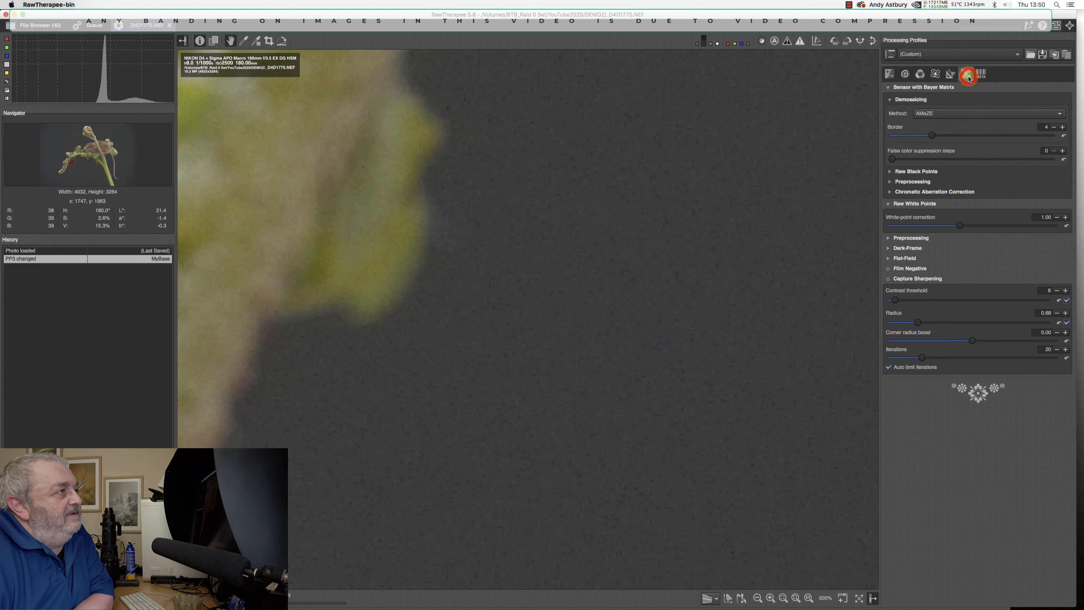
pyautogui.click(940, 113)
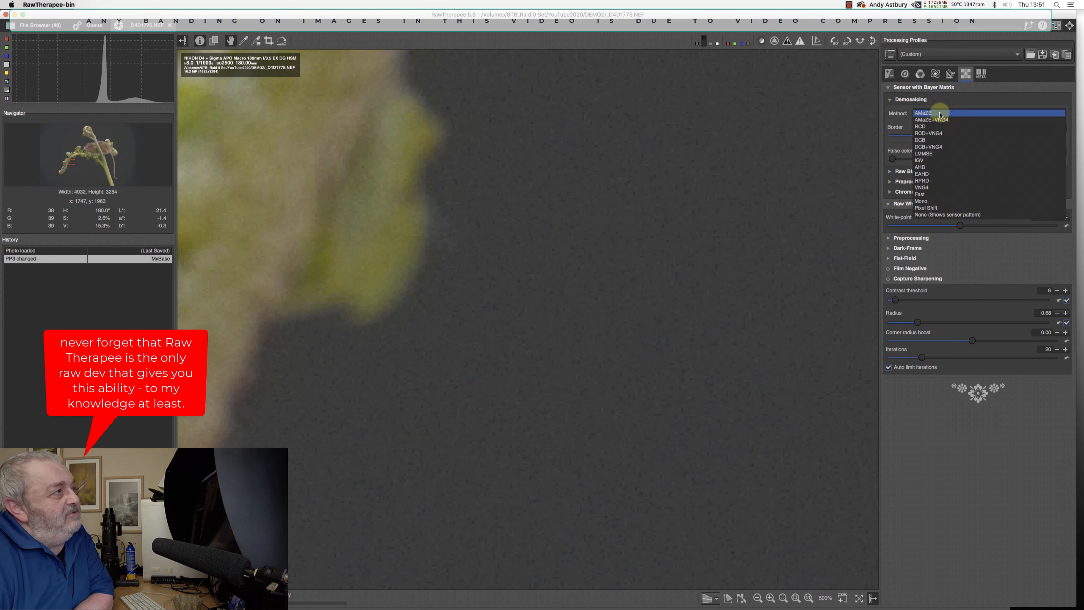
pyautogui.click(932, 133)
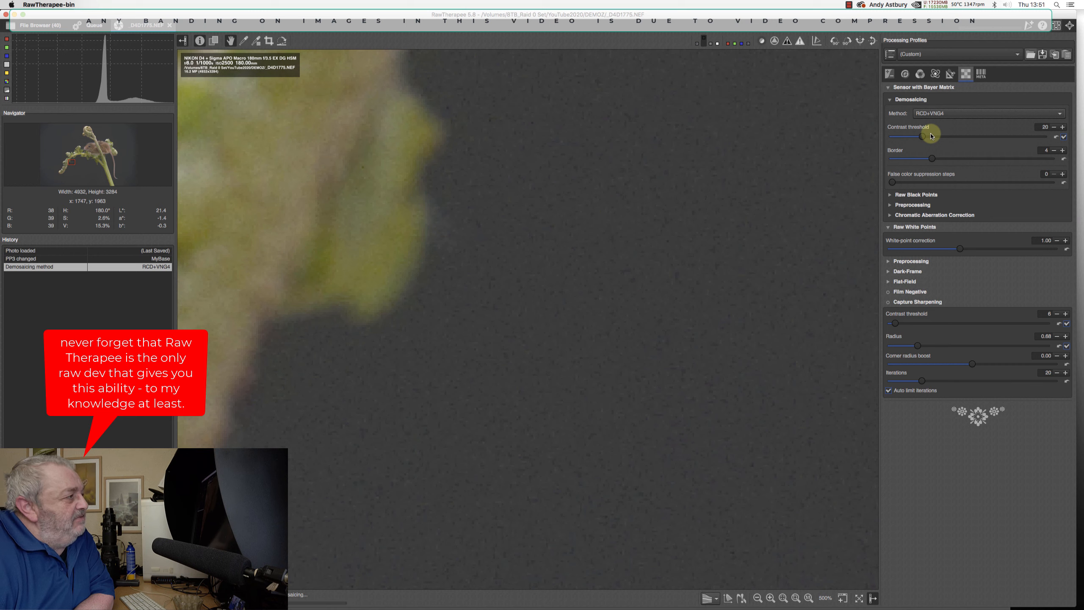
pyautogui.moveTo(932, 136); pyautogui.dragTo(932, 136)
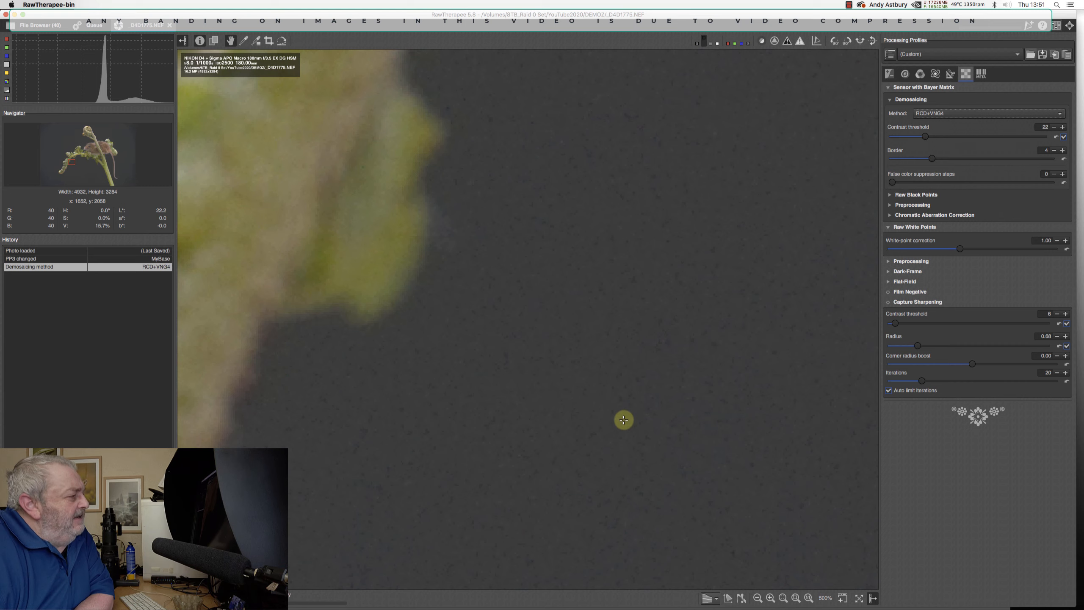
pyautogui.moveTo(624, 501); pyautogui.dragTo(630, 490)
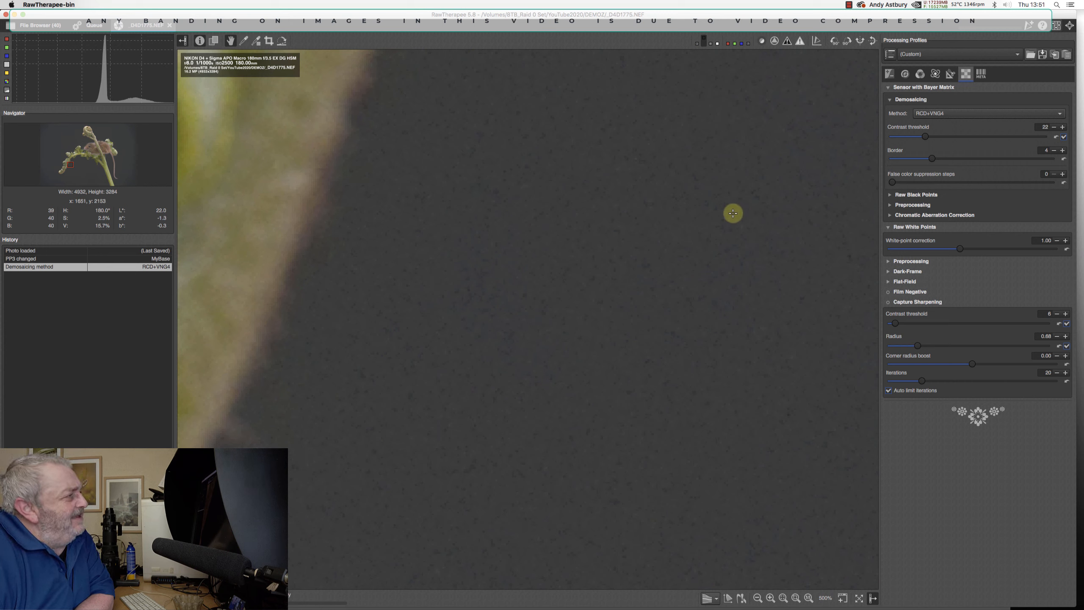
# Enable Impulse Noise Reduction and bring up the white balance picker over the grey background
pyautogui.click(904, 74)
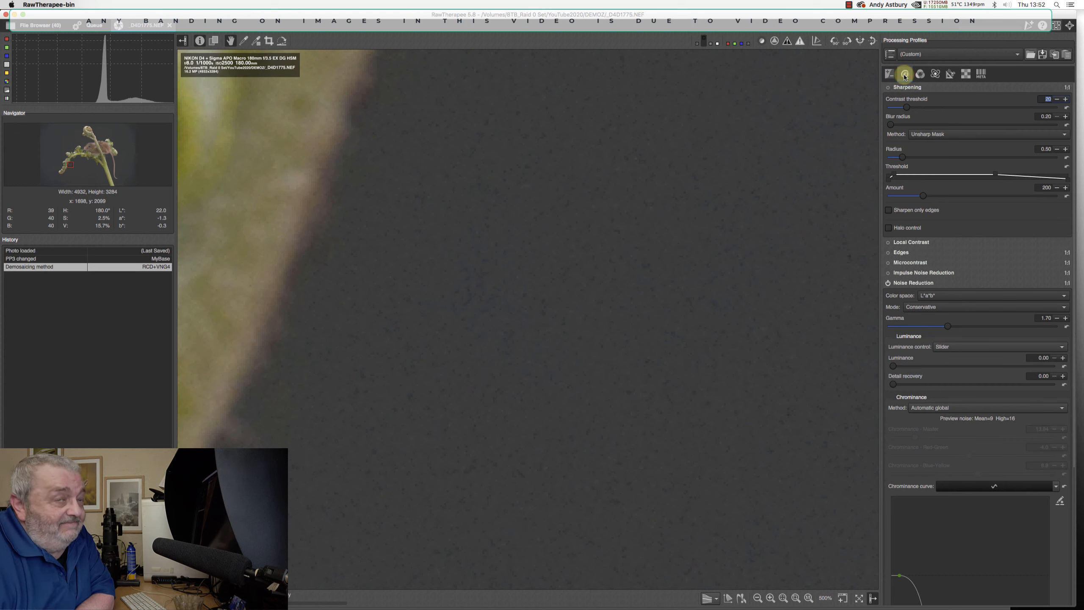
pyautogui.click(889, 275)
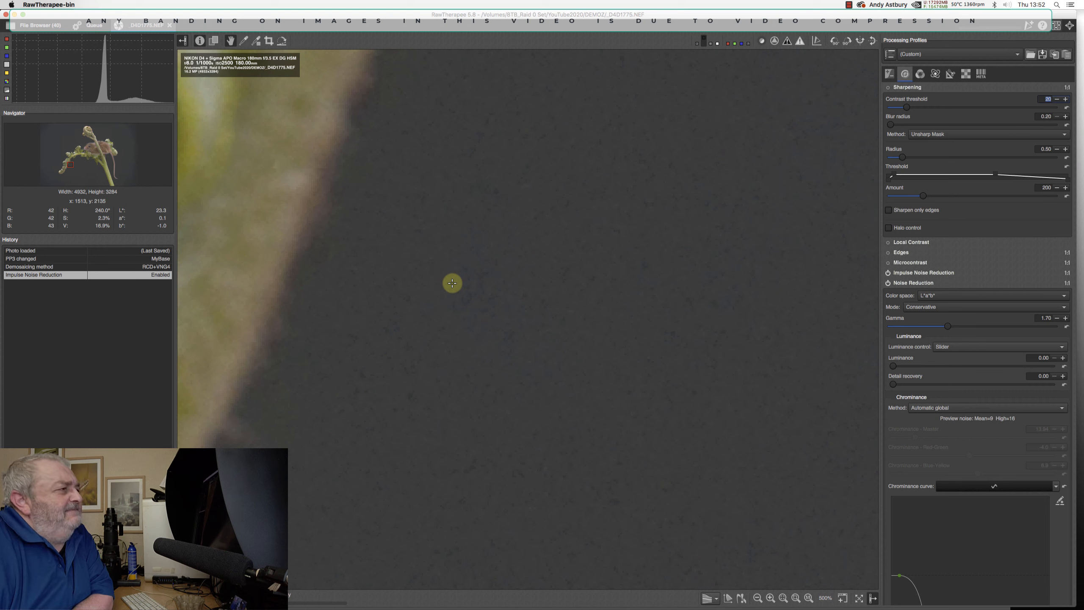
pyautogui.click(243, 41)
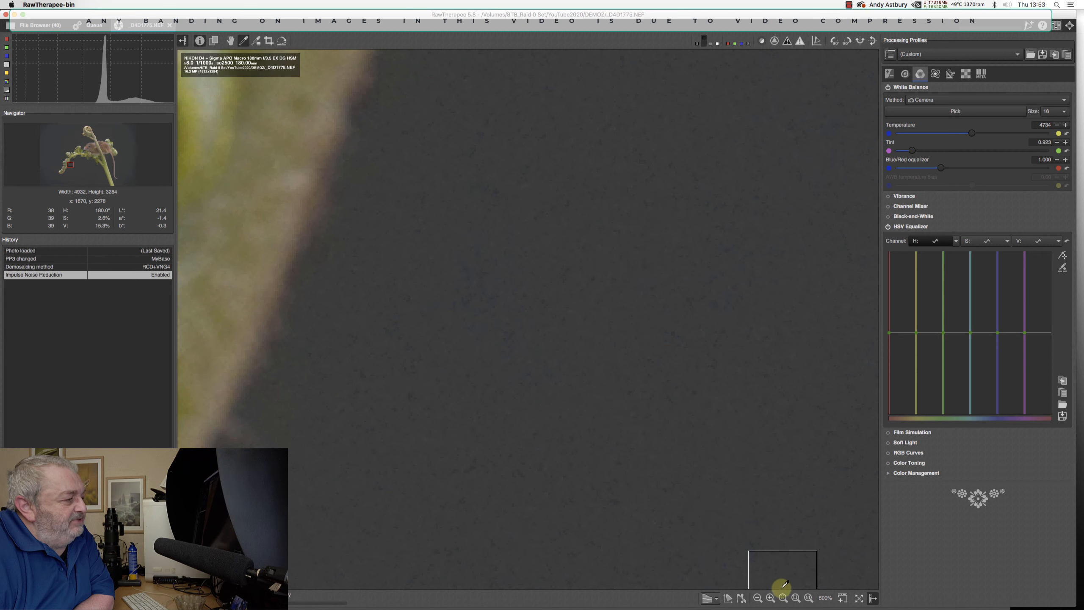
pyautogui.click(757, 598)
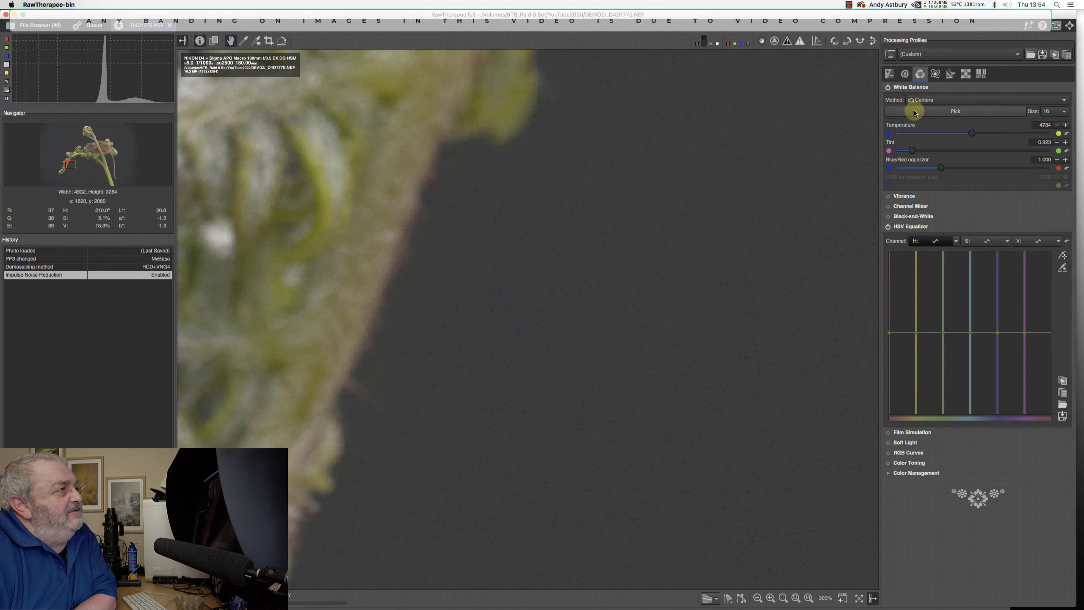
# Change the Noise Reduction luminance control to Curve and enable numeric editing of the curve's node values
pyautogui.click(906, 75)
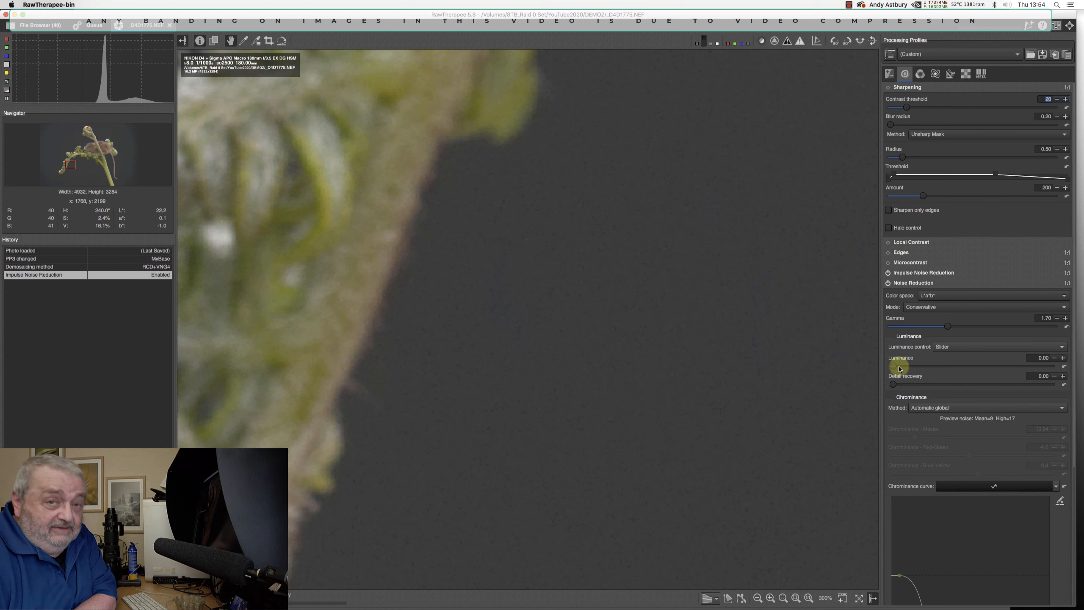
pyautogui.click(941, 346)
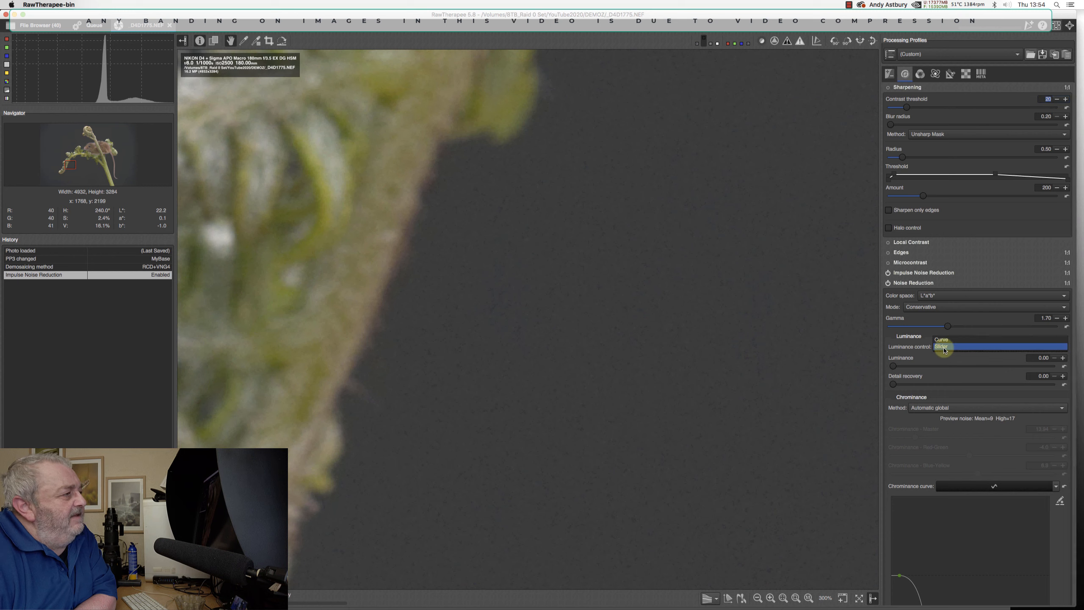
pyautogui.click(941, 341)
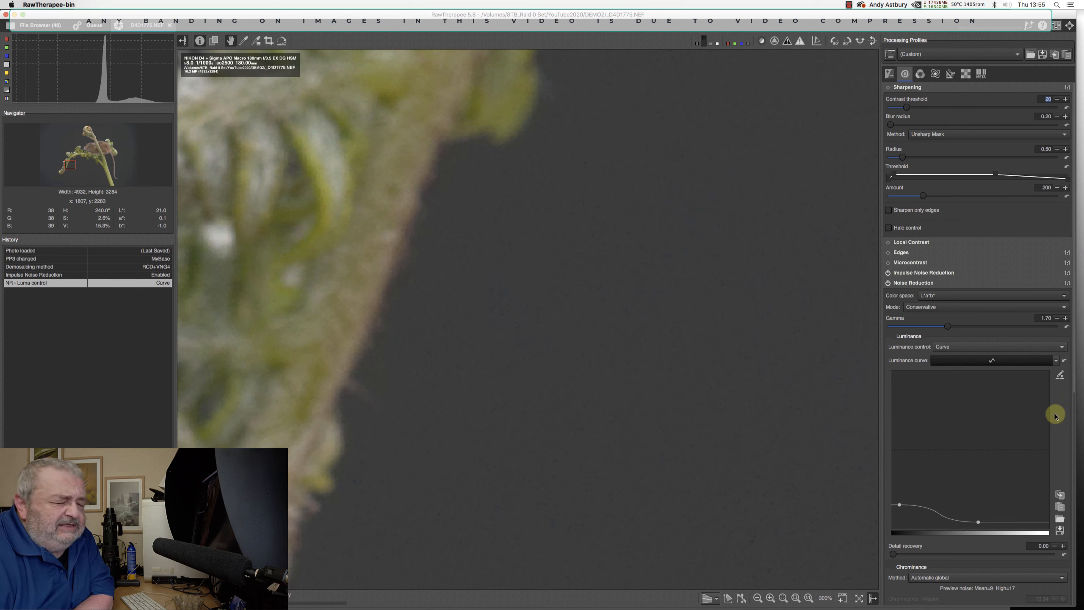
pyautogui.click(1061, 375)
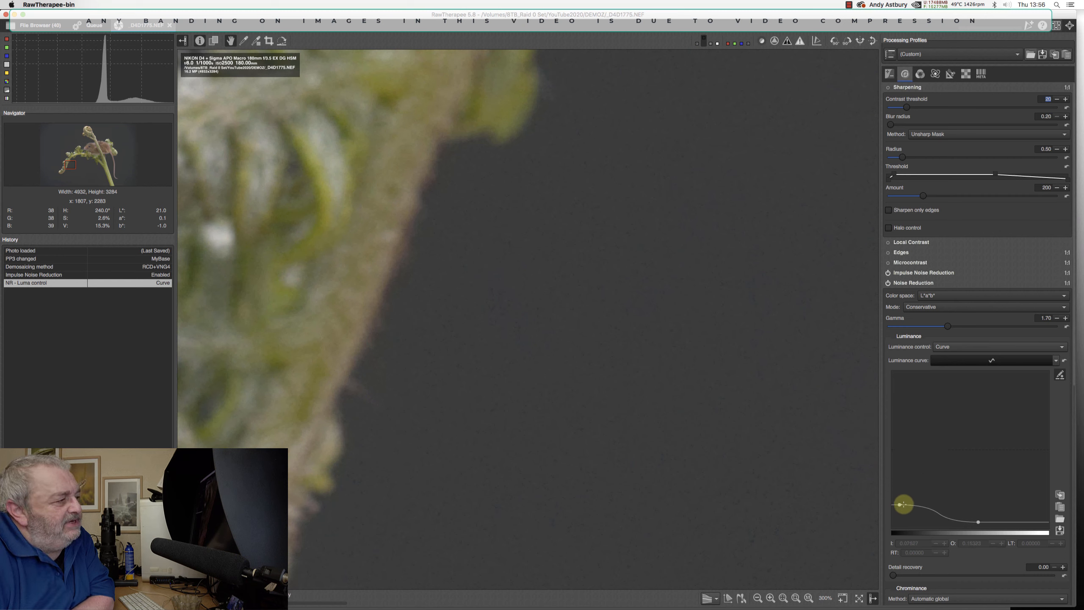
# Reshape the luminance noise reduction curve by moving the shadow node towards the midtones and raising it, and lowering the midtone node to the baseline
pyautogui.click(900, 505)
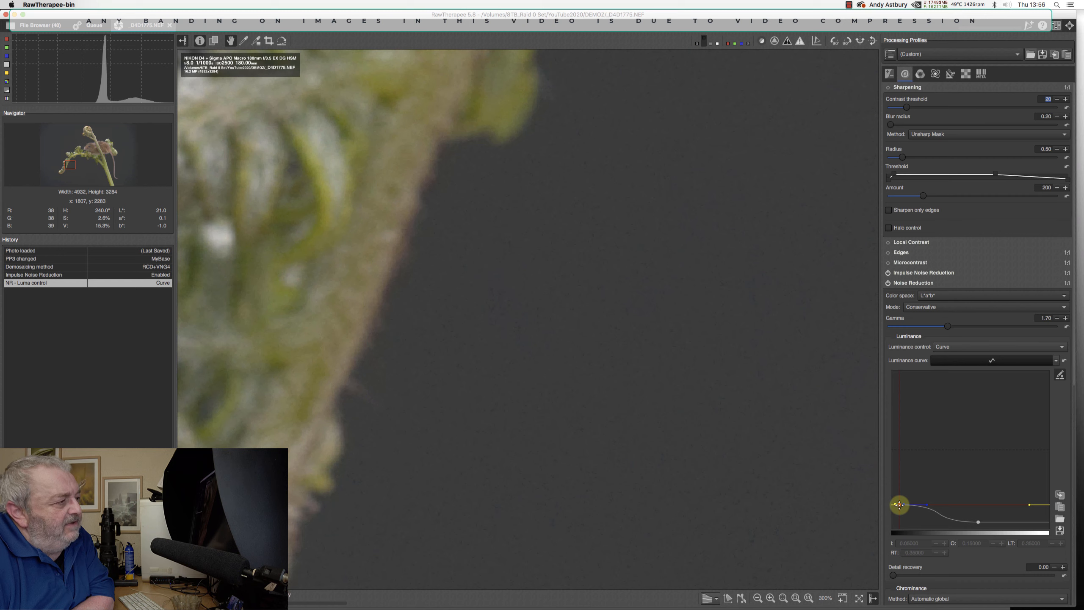
pyautogui.moveTo(900, 505); pyautogui.dragTo(923, 501)
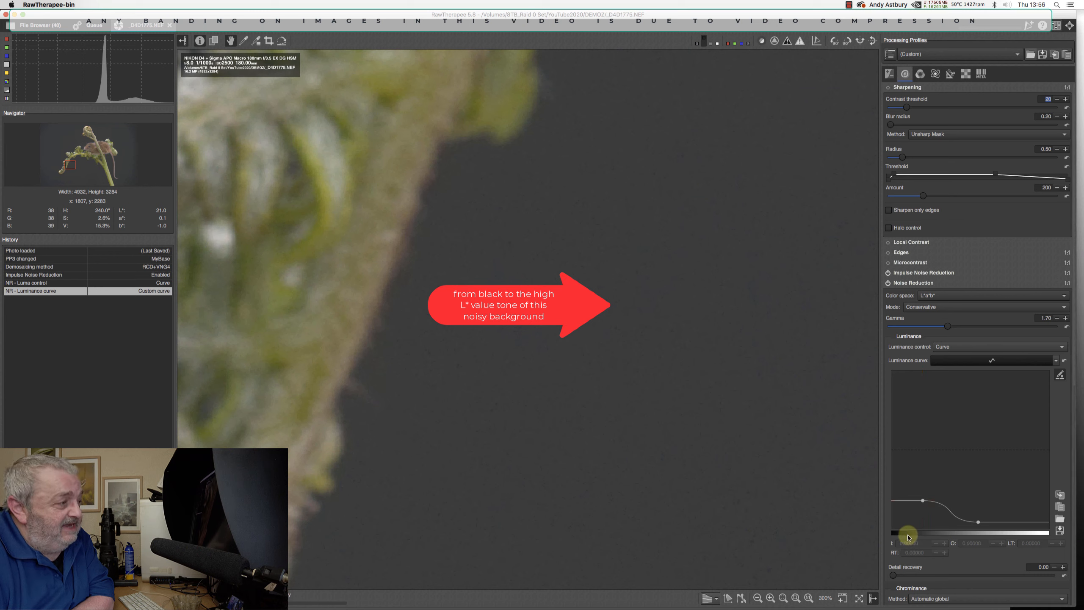
pyautogui.click(922, 501)
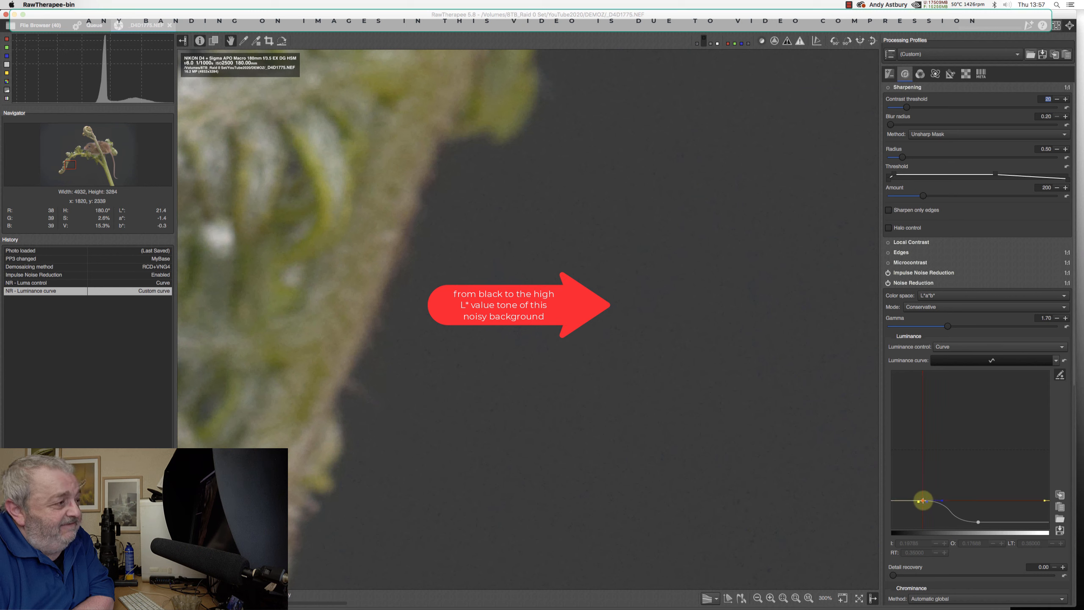
pyautogui.moveTo(923, 500); pyautogui.dragTo(930, 500)
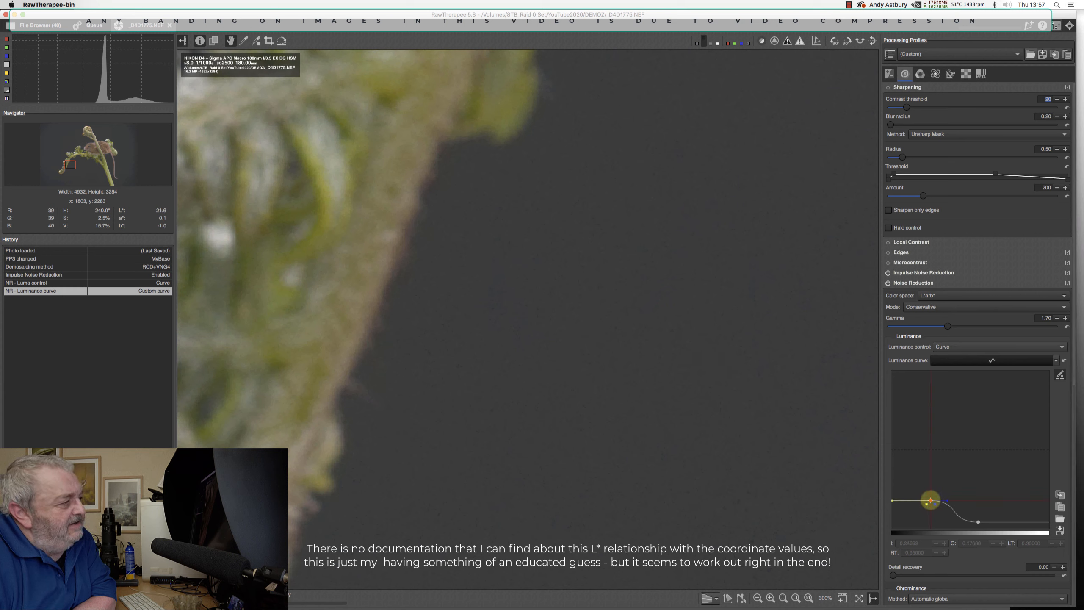
pyautogui.moveTo(930, 499); pyautogui.dragTo(929, 489)
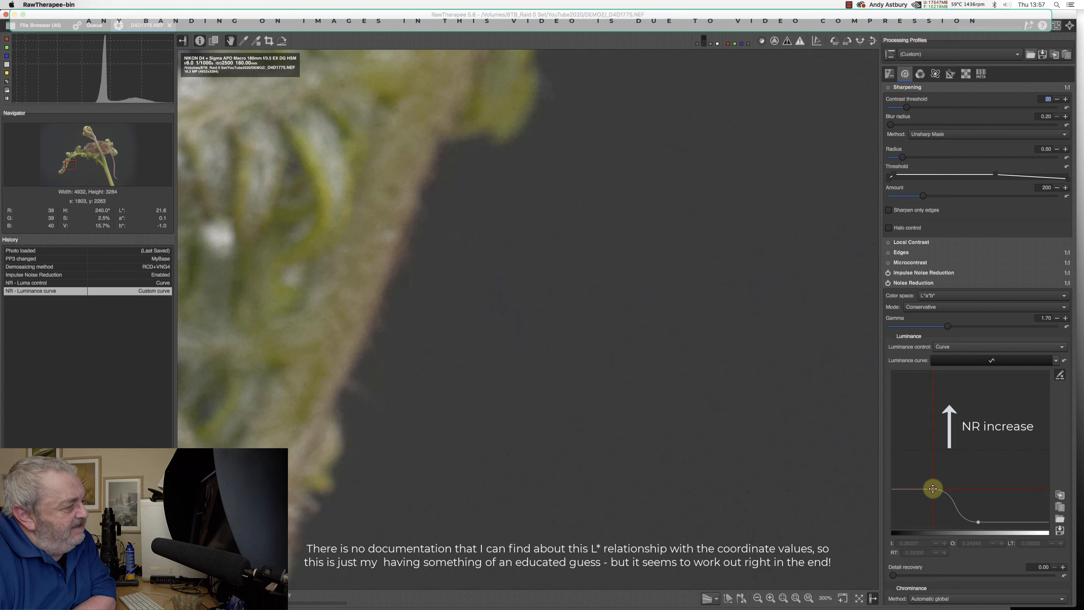
pyautogui.moveTo(932, 488); pyautogui.dragTo(931, 489)
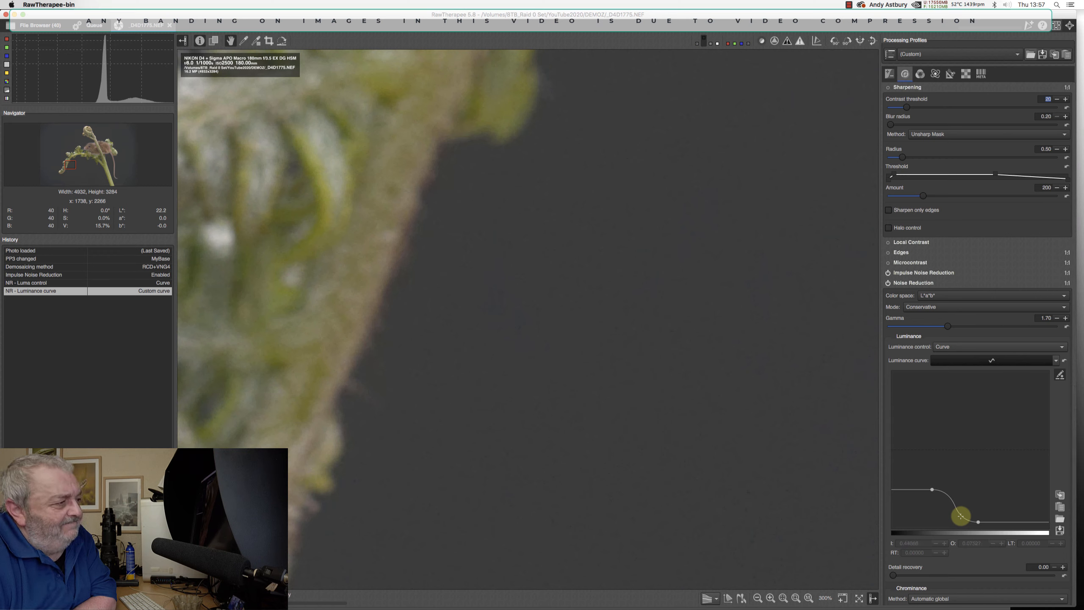
pyautogui.click(978, 521)
pyautogui.moveTo(978, 521); pyautogui.dragTo(976, 531)
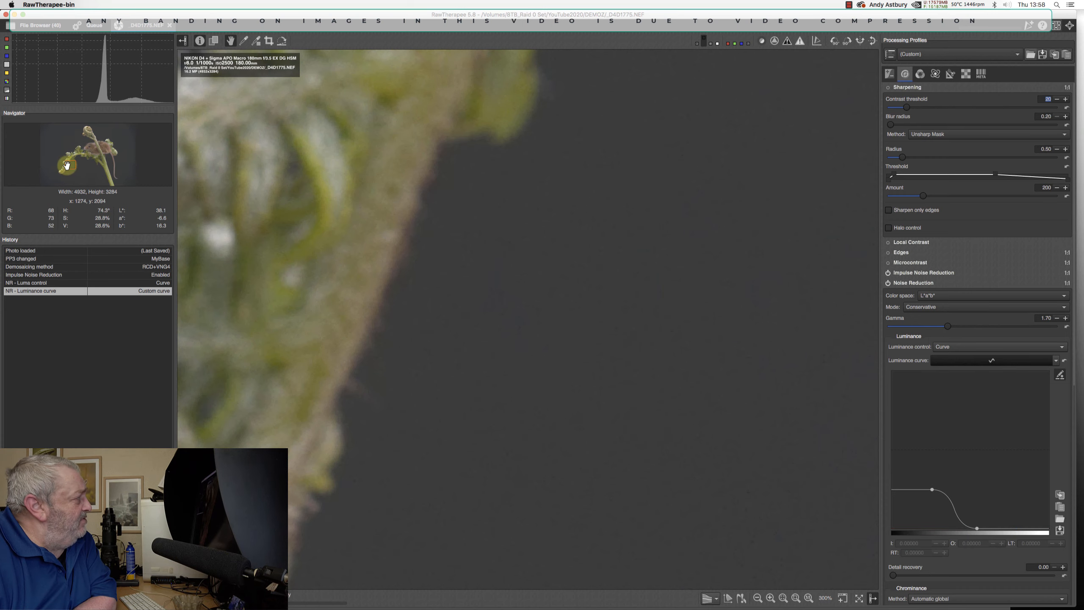
# Compare luminance noise reduction set to Slider and to Curve on the mouse's face, fur and background, finishing on Curve
pyautogui.moveTo(66, 165); pyautogui.dragTo(84, 145)
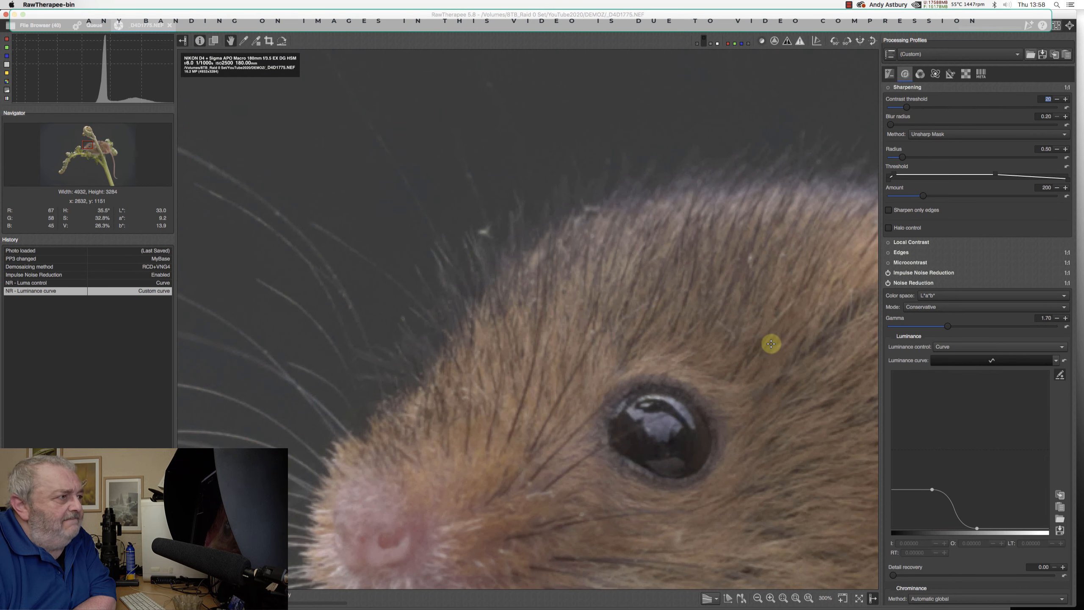
pyautogui.click(943, 348)
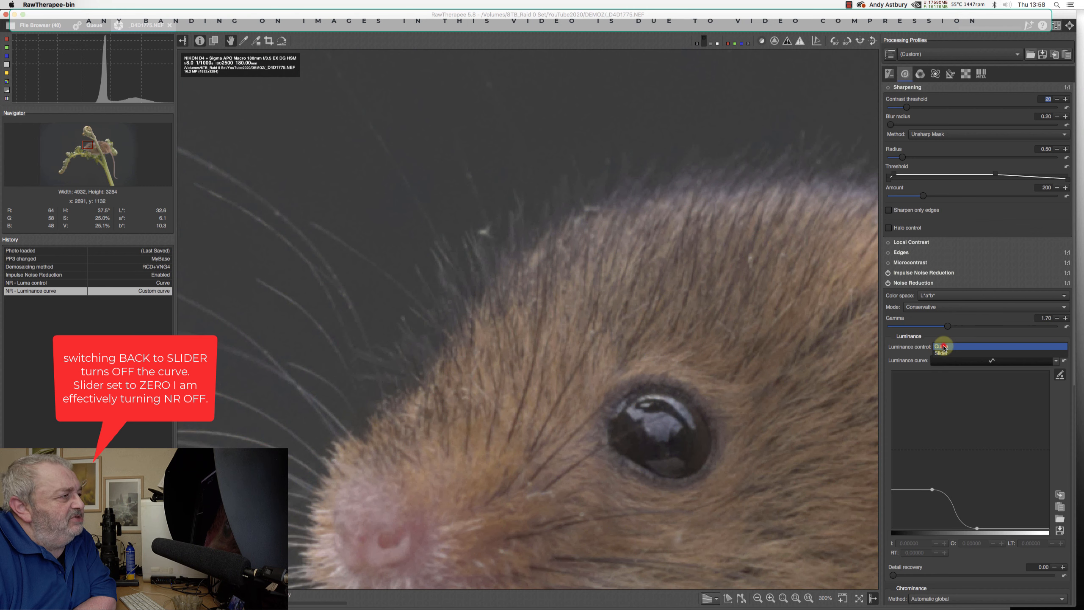
pyautogui.click(943, 353)
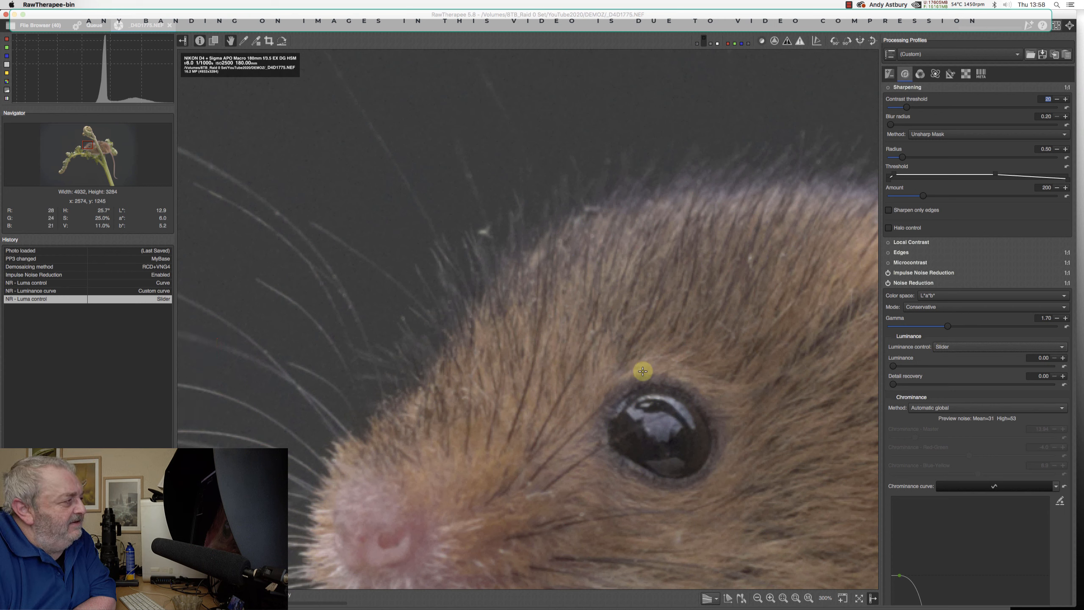
pyautogui.click(949, 347)
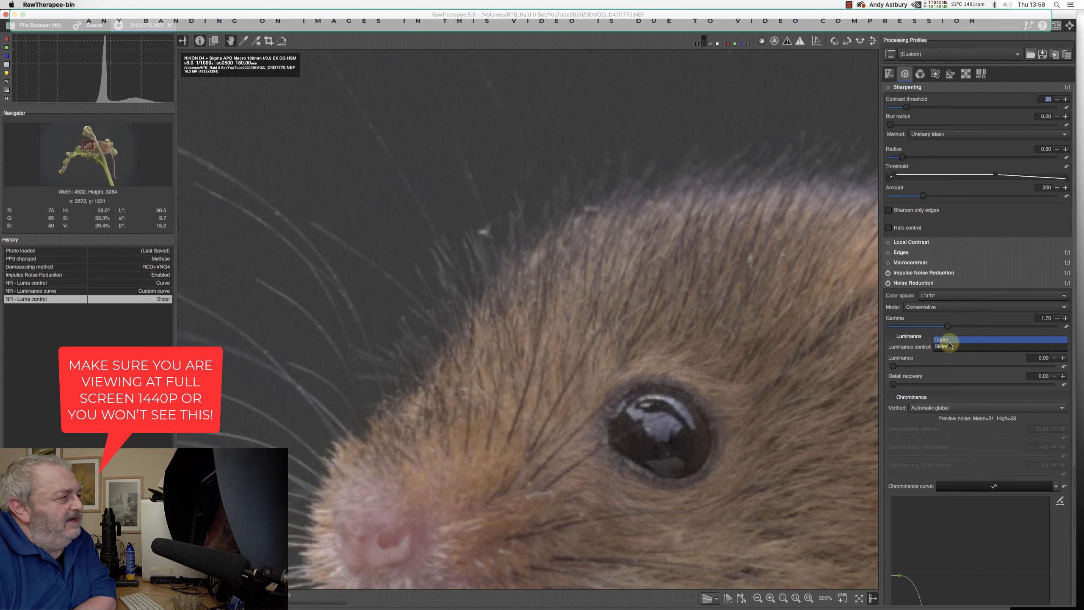
pyautogui.click(943, 340)
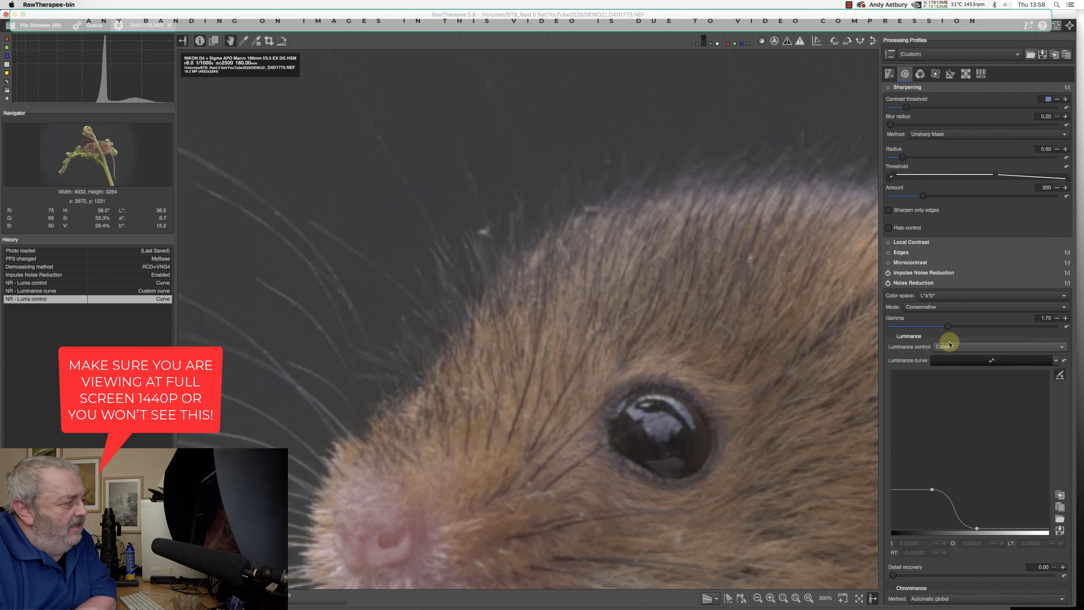
pyautogui.click(945, 347)
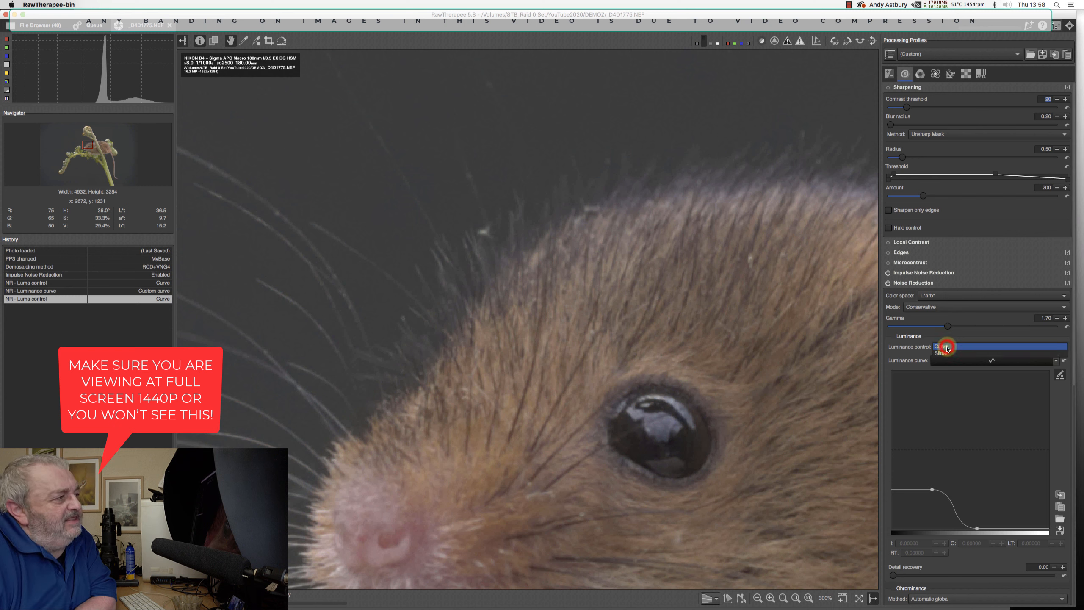
pyautogui.click(945, 353)
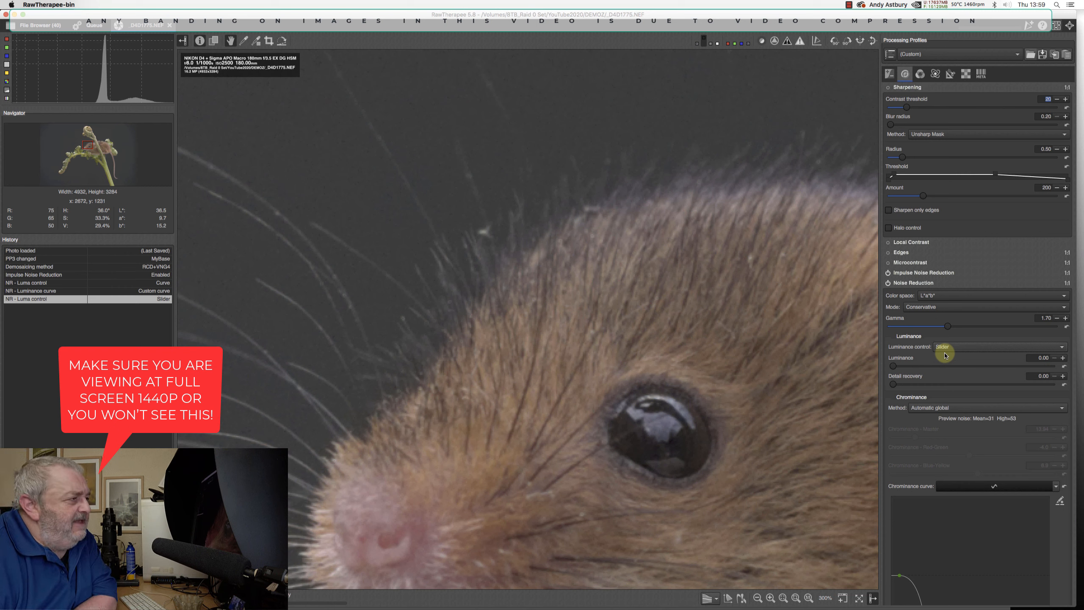
pyautogui.click(942, 347)
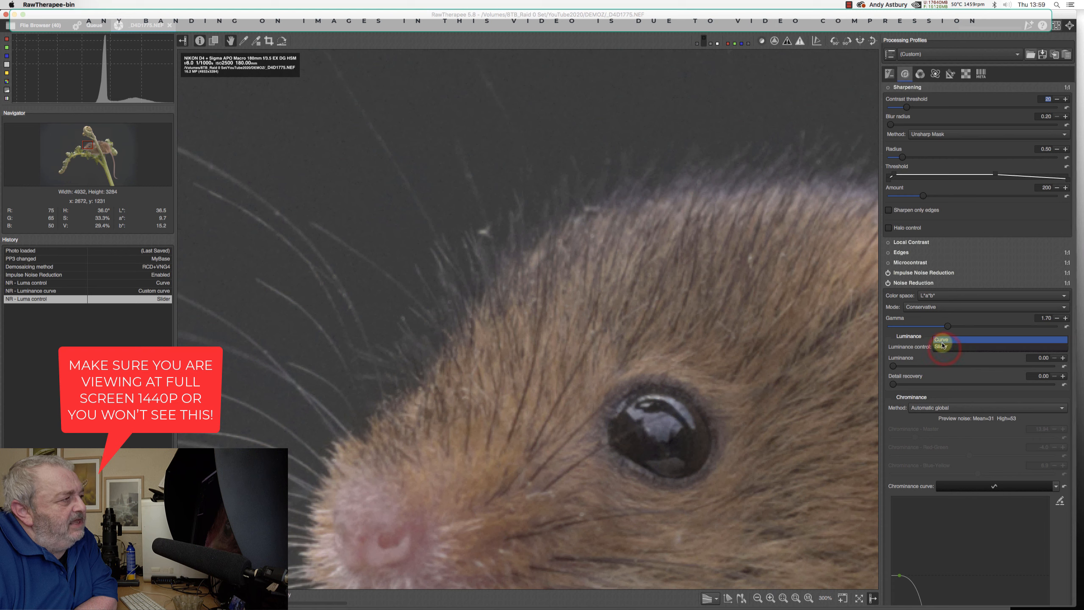
pyautogui.click(942, 341)
# Steepen the luminance curve's falloff by moving its baseline node towards the shadows, and compare the result against the Slider setting
pyautogui.scroll(-3, 961, 412)
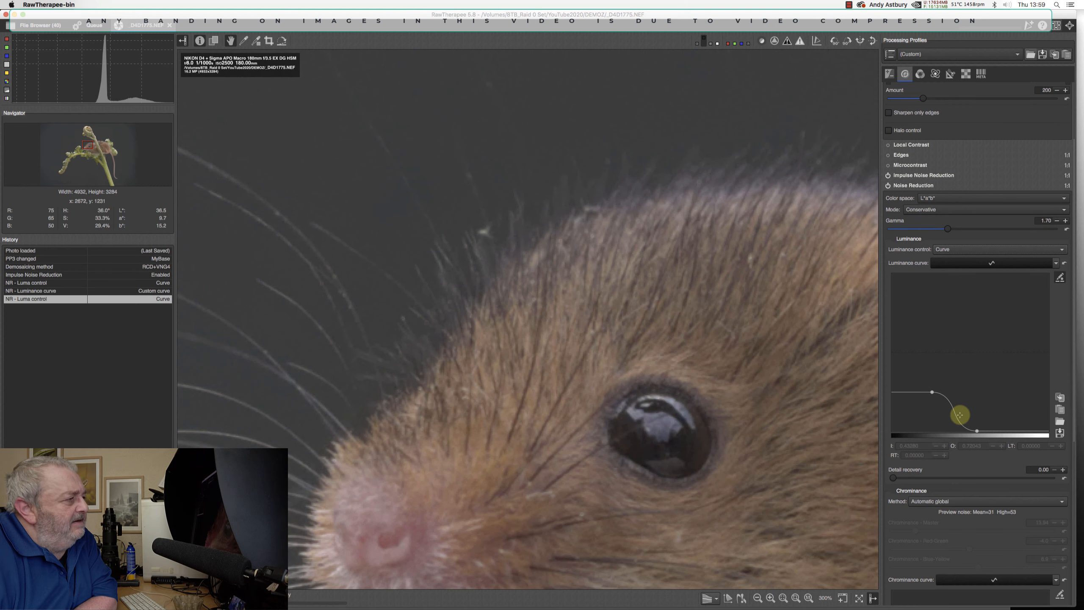
pyautogui.moveTo(959, 414); pyautogui.dragTo(942, 430)
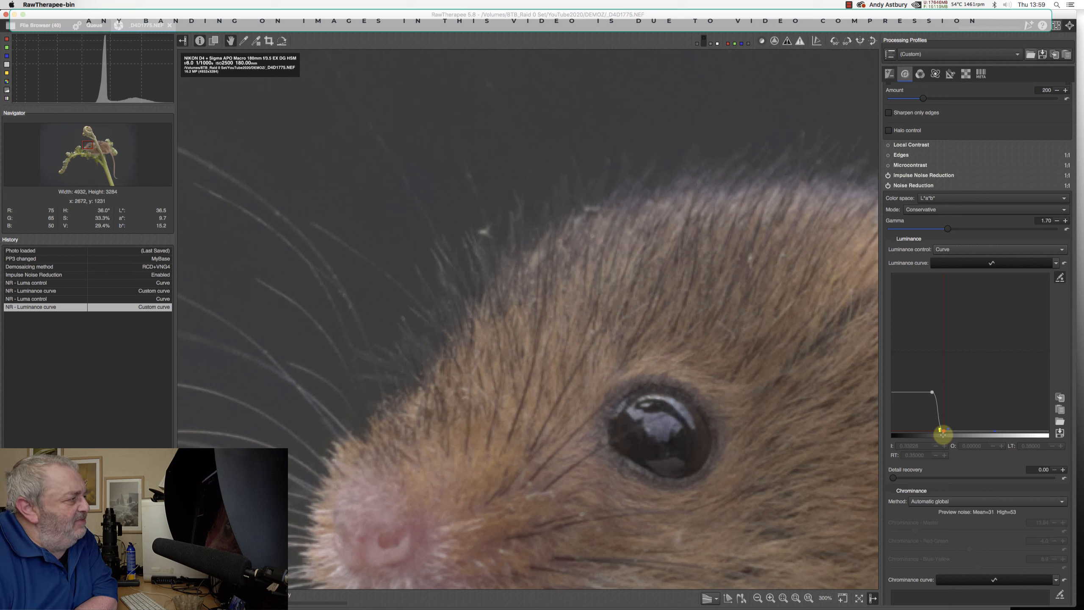
pyautogui.click(945, 250)
pyautogui.click(943, 255)
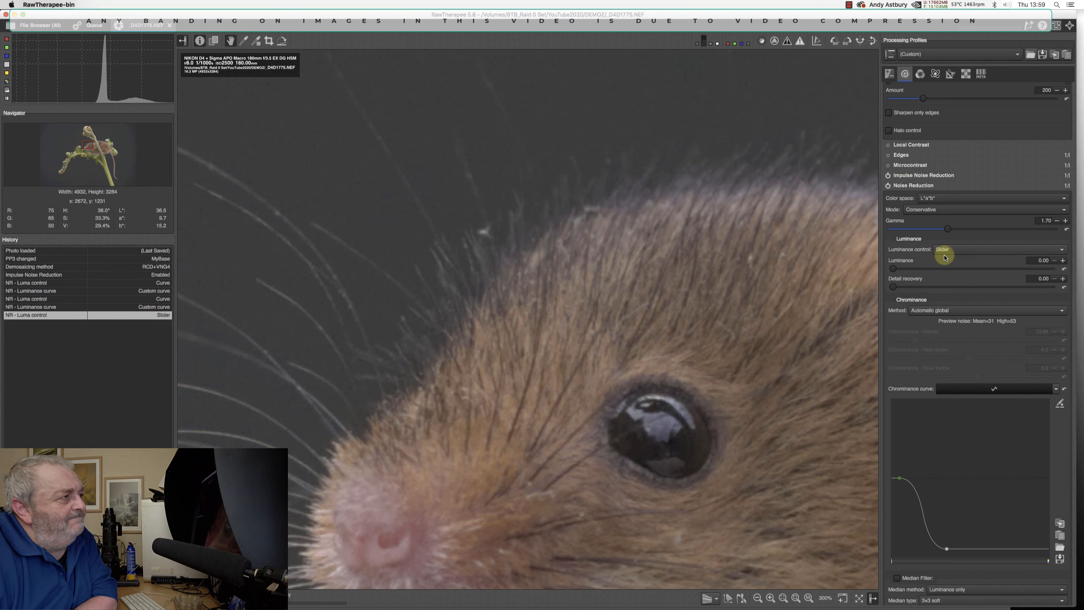
pyautogui.click(943, 253)
pyautogui.click(941, 245)
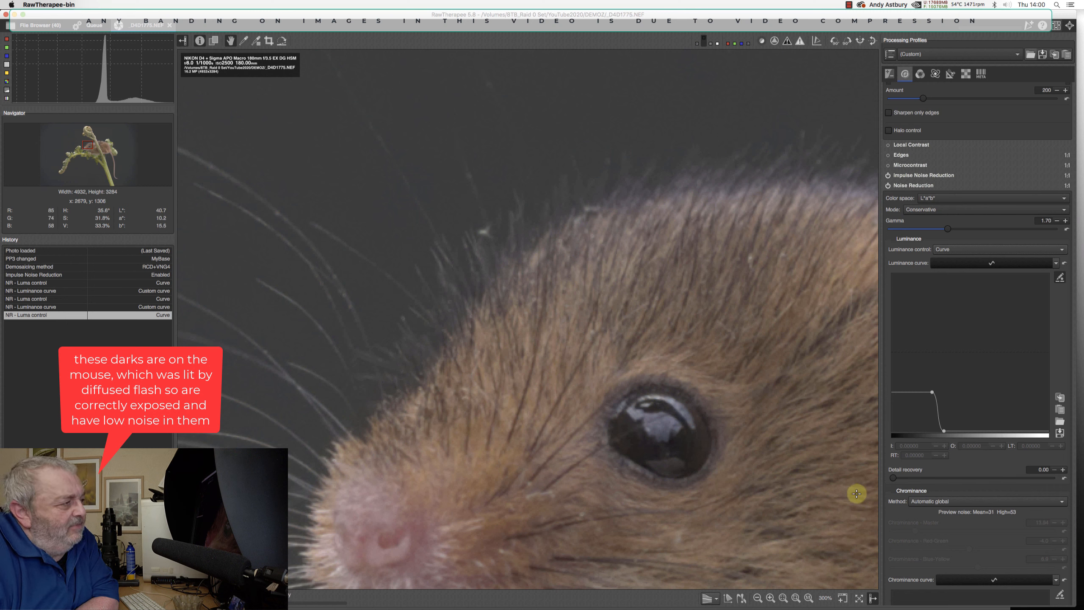
# Add a deep-shadow node to the luminance curve and drop its darkest end to the baseline, comparing the result against Slider
pyautogui.click(899, 392)
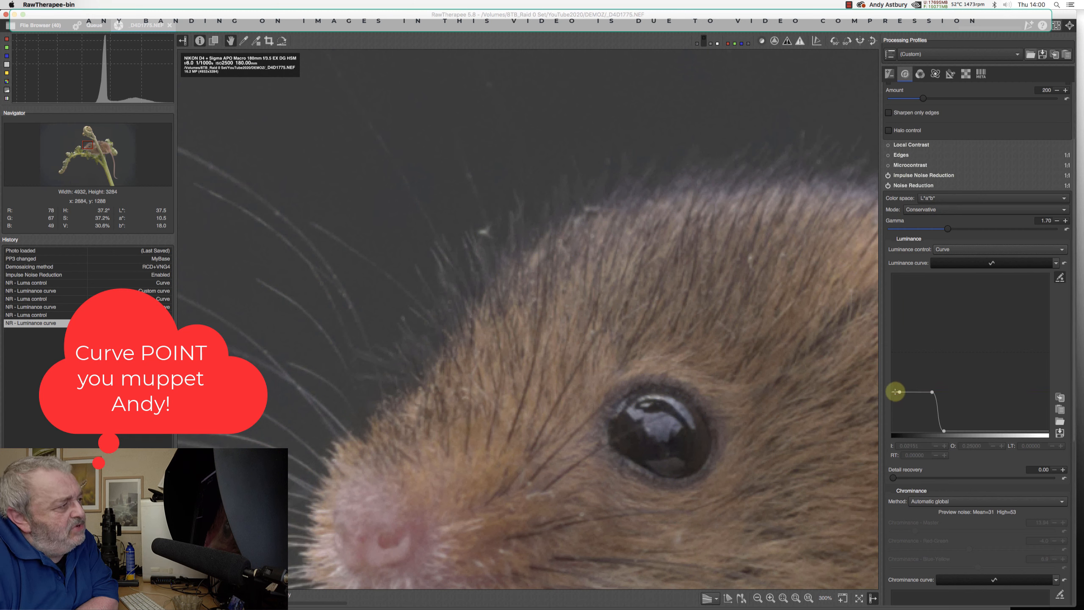
pyautogui.moveTo(893, 392); pyautogui.dragTo(899, 433)
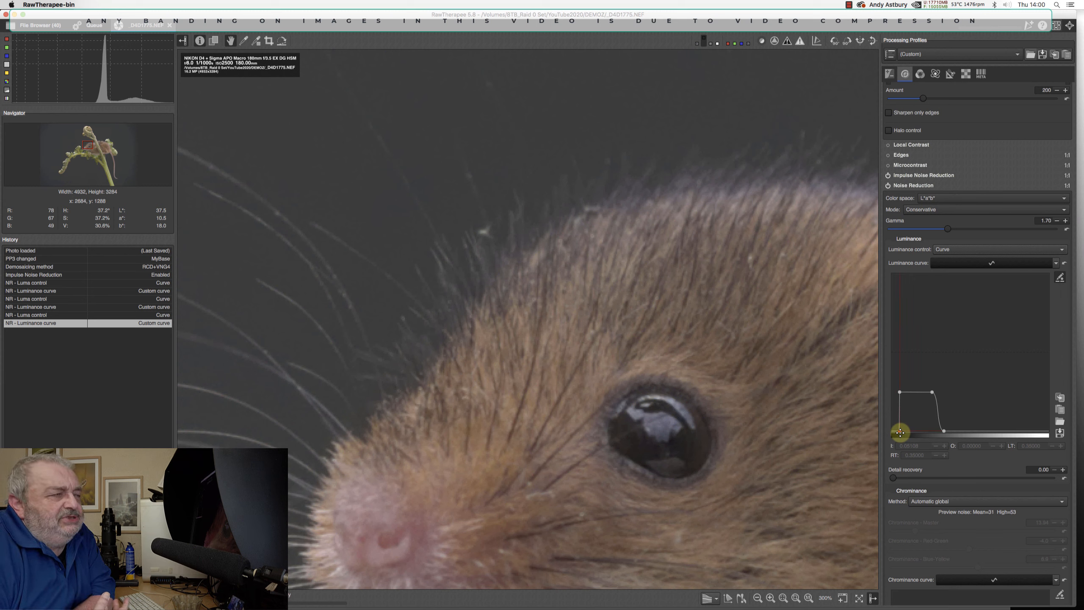
pyautogui.click(953, 250)
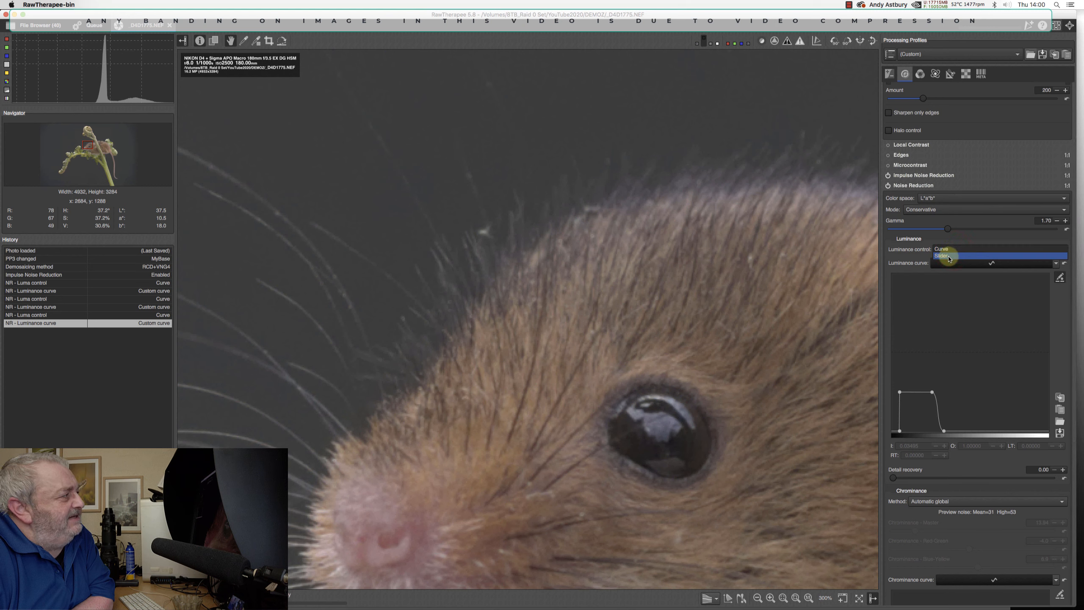
pyautogui.click(949, 256)
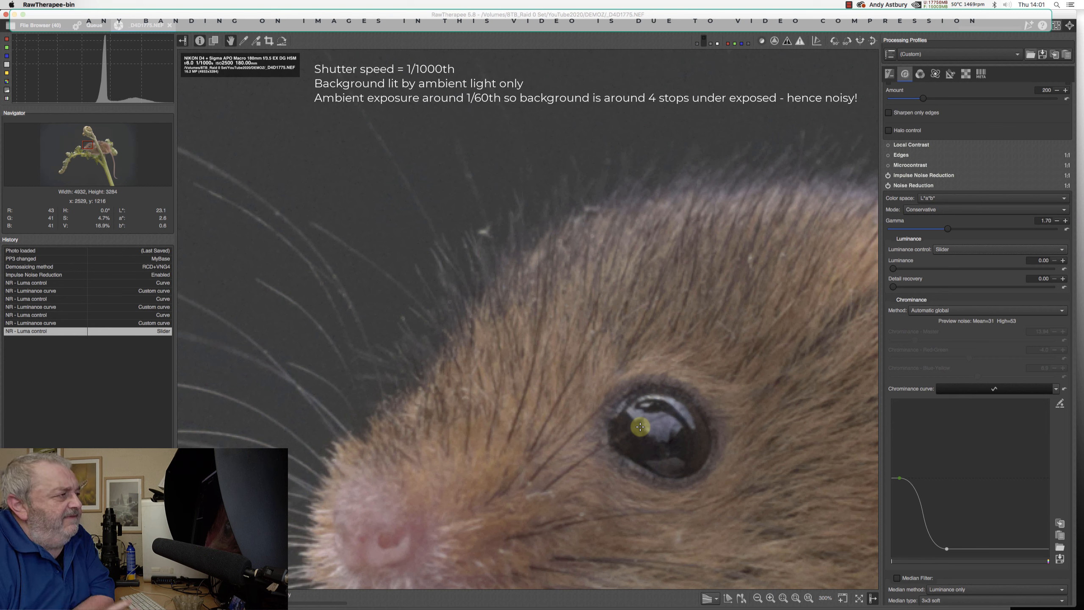
pyautogui.click(944, 248)
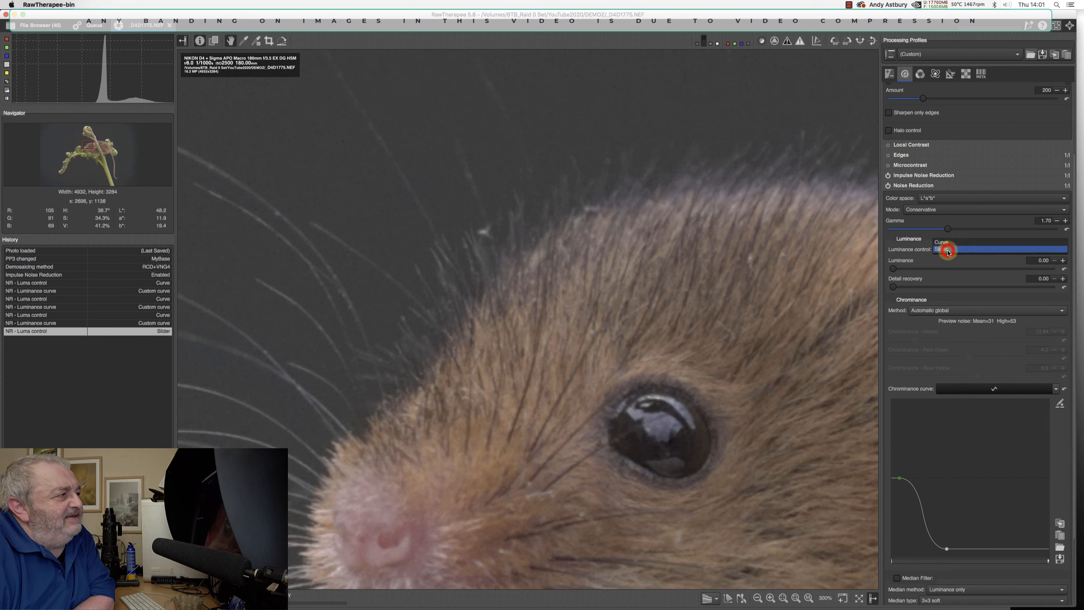
pyautogui.click(942, 243)
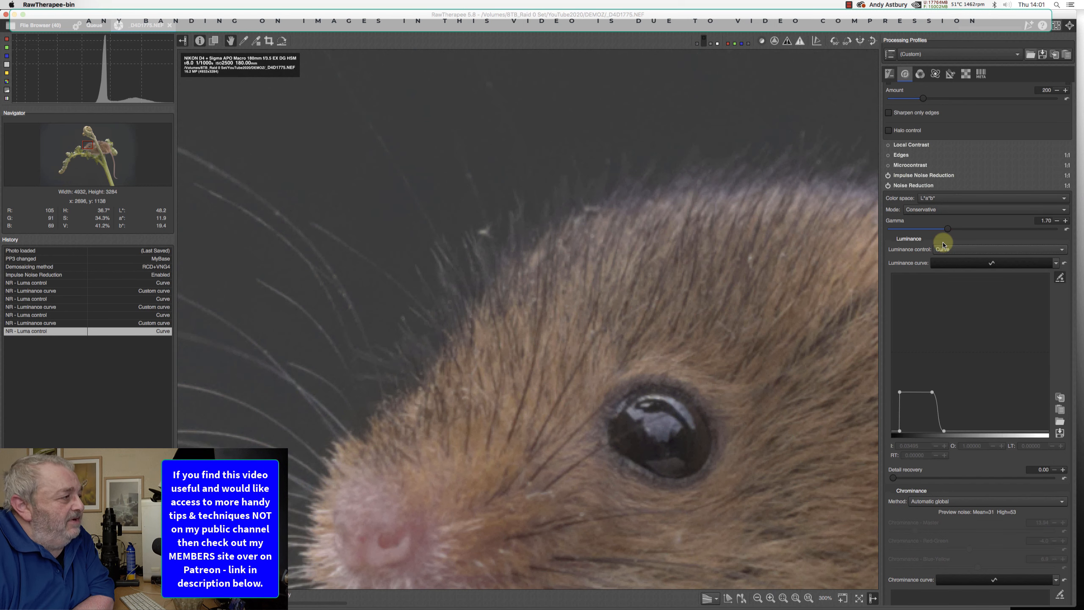
# Examine the mouse's nose and whiskers with luminance control set to Slider and to Curve, ending on Curve
pyautogui.click(528, 535)
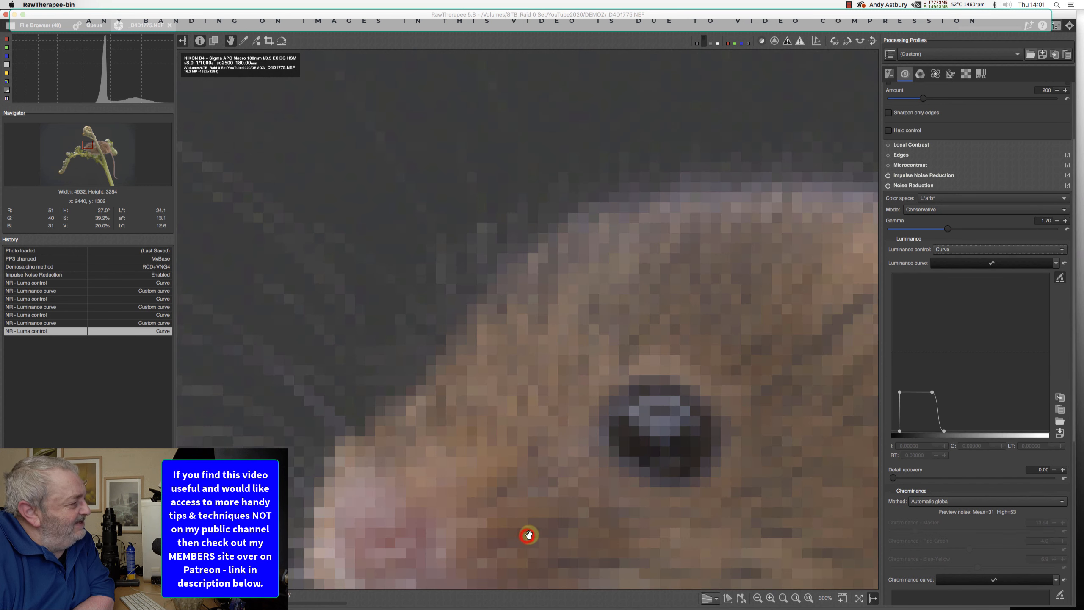
pyautogui.moveTo(528, 535); pyautogui.dragTo(542, 523)
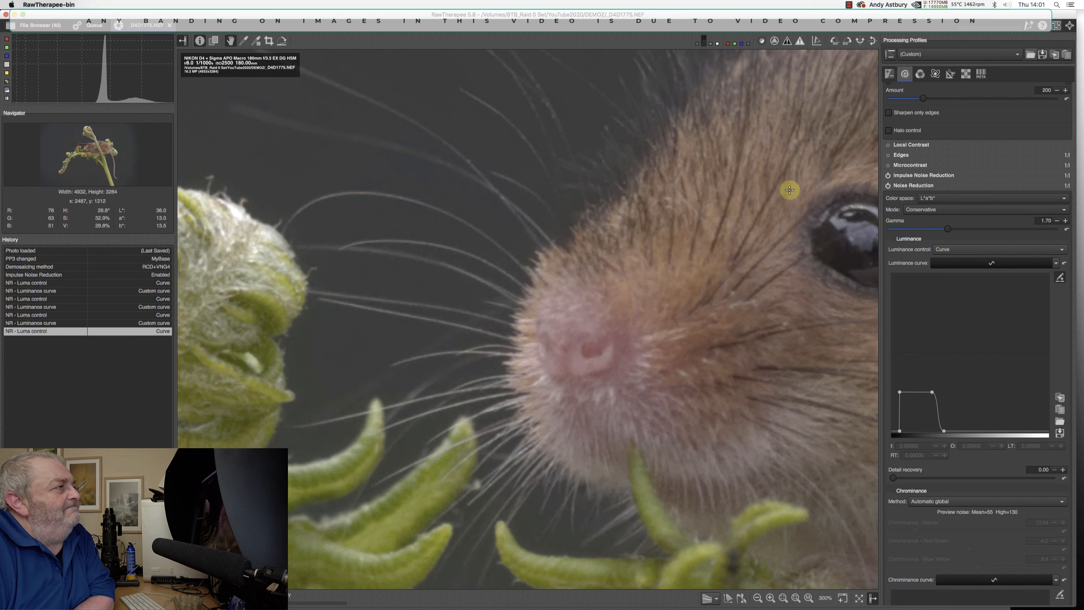
pyautogui.click(941, 251)
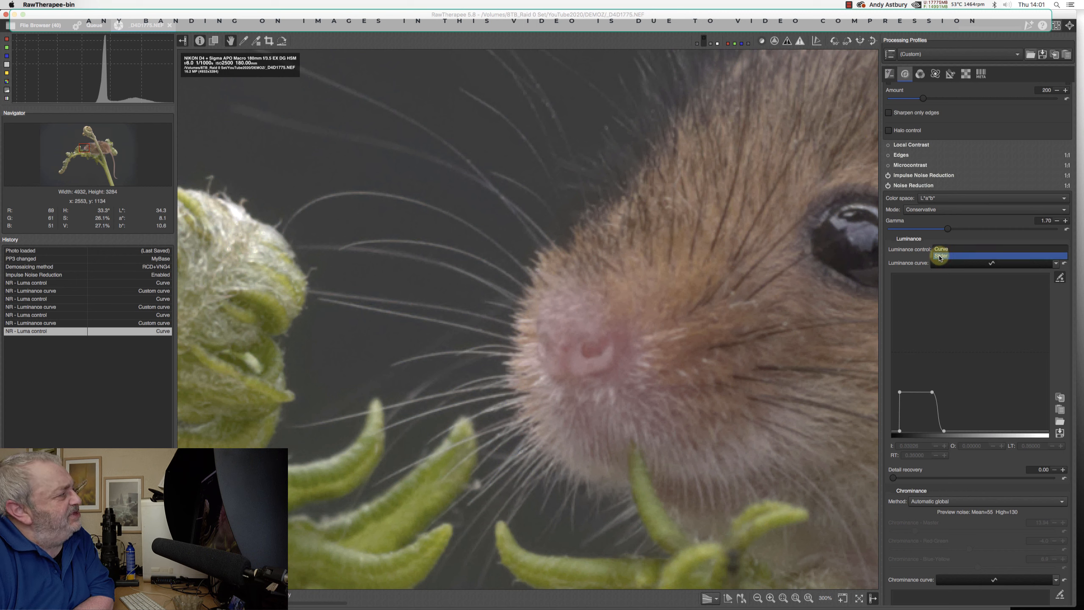
pyautogui.click(941, 256)
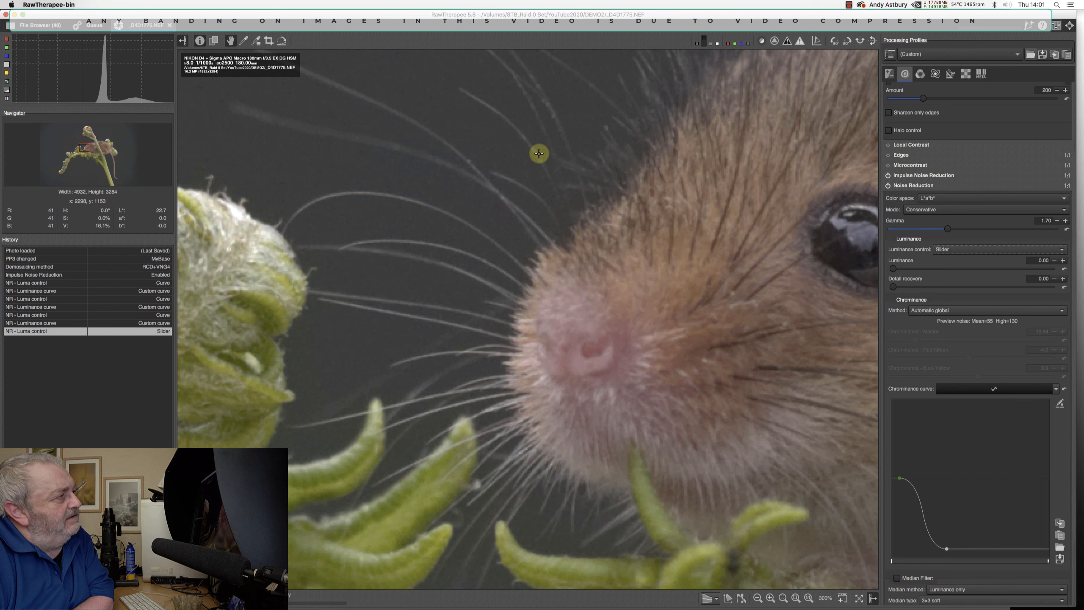
pyautogui.click(945, 251)
pyautogui.click(942, 243)
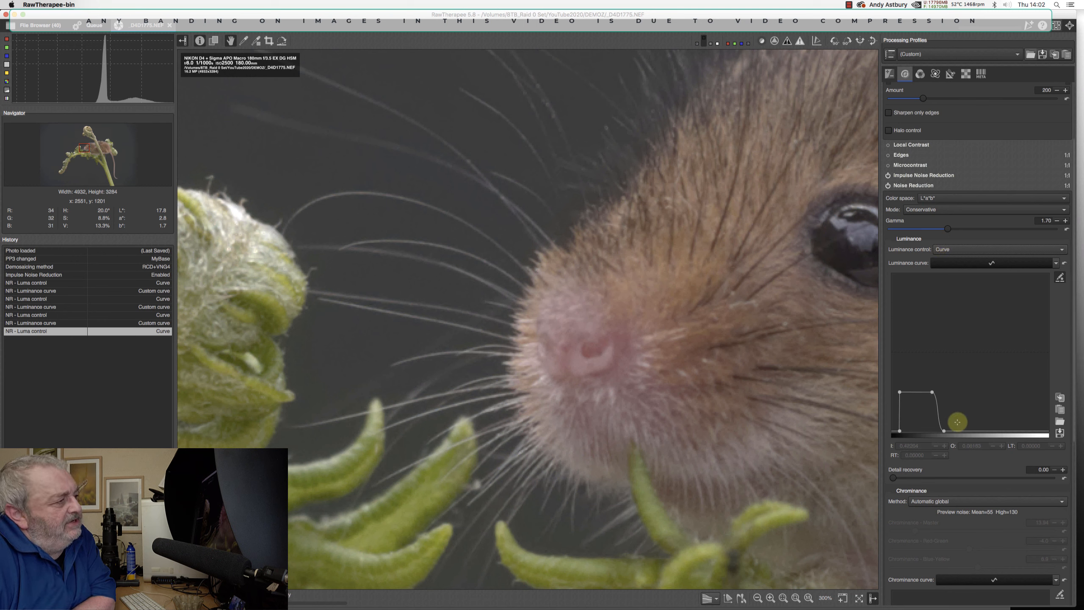
# Move the luminance curve's baseline node directly beneath the upper shadow node for a vertical cutoff, and compare Curve against Slider
pyautogui.moveTo(943, 429); pyautogui.dragTo(938, 431)
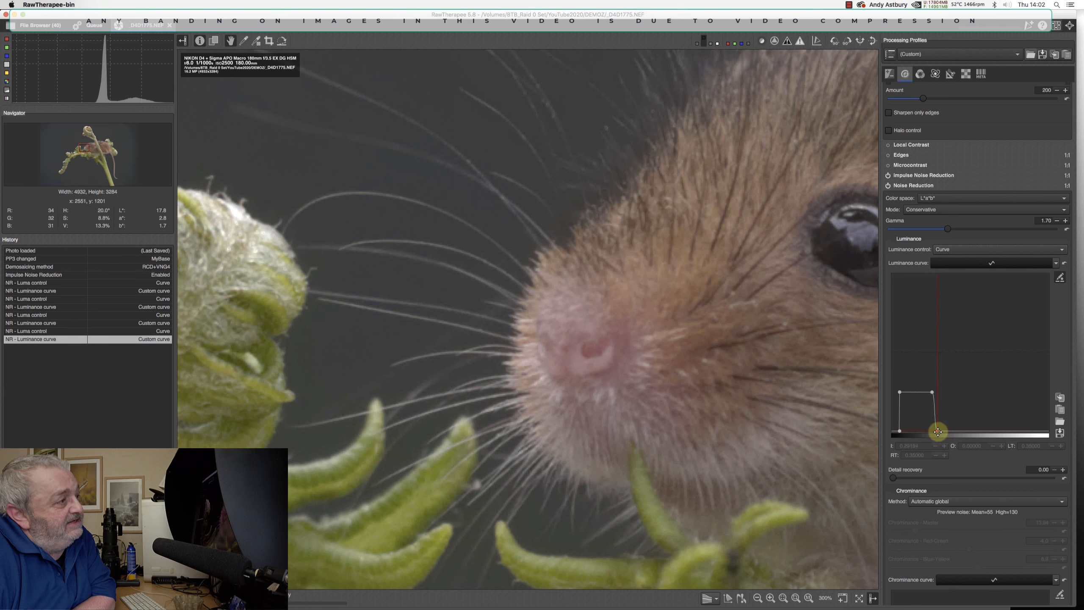
pyautogui.moveTo(936, 432); pyautogui.dragTo(933, 432)
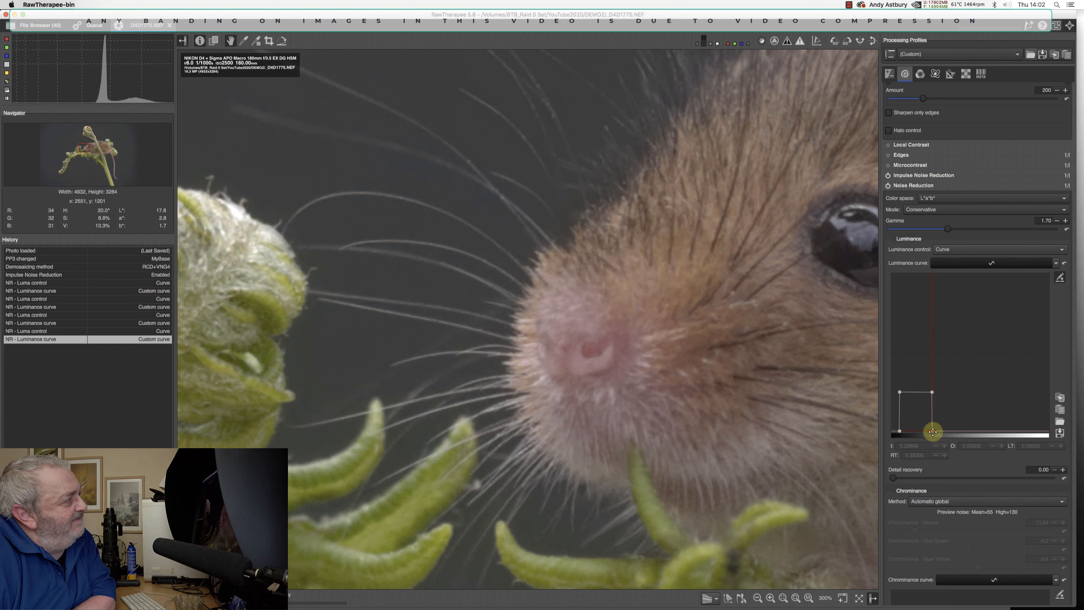
pyautogui.click(942, 250)
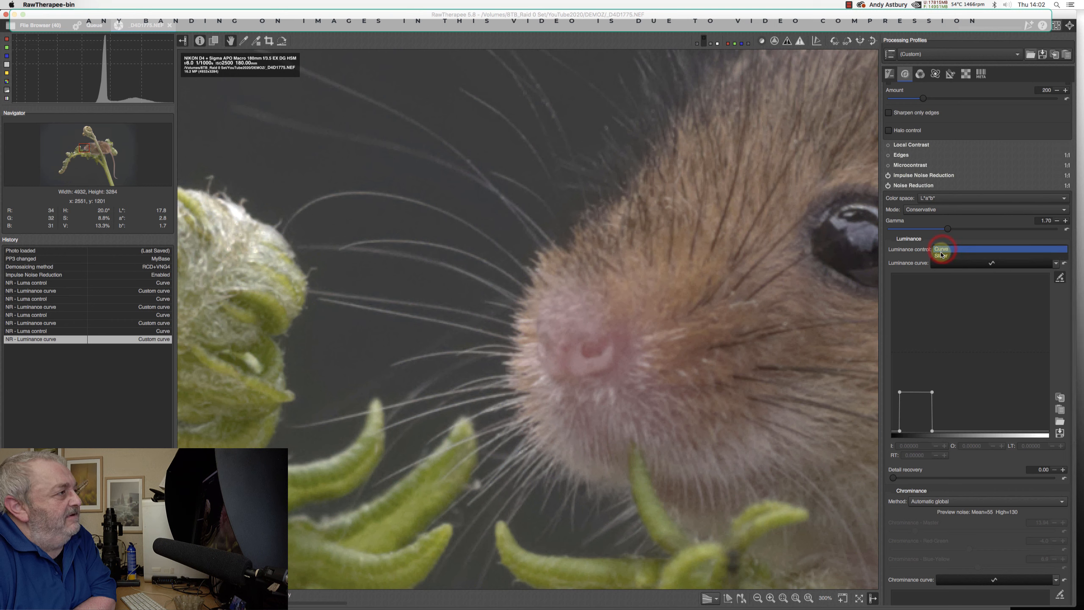
pyautogui.click(940, 254)
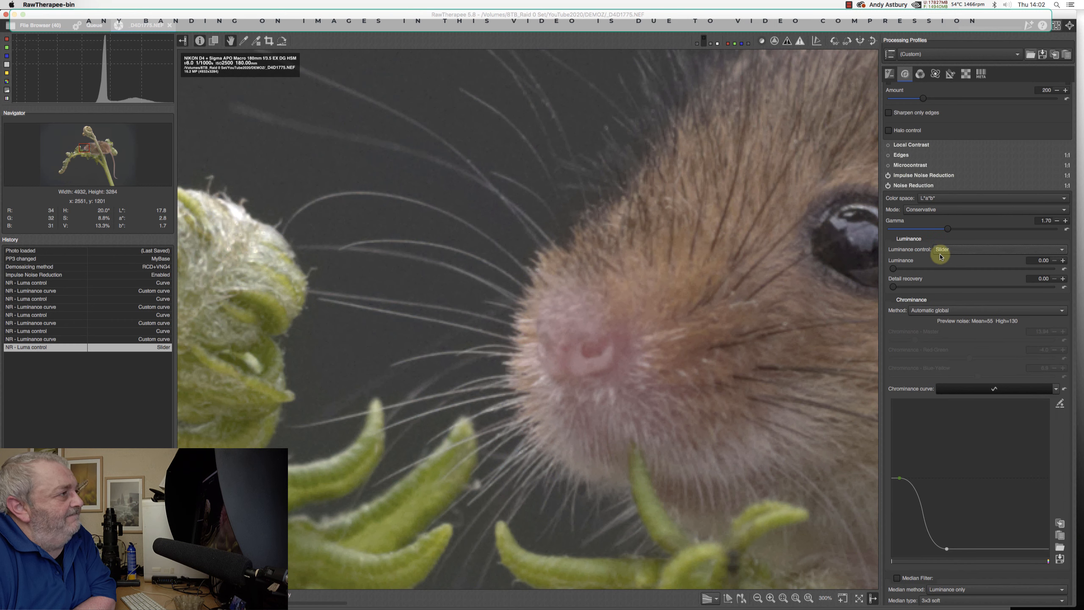
pyautogui.click(940, 256)
pyautogui.click(938, 247)
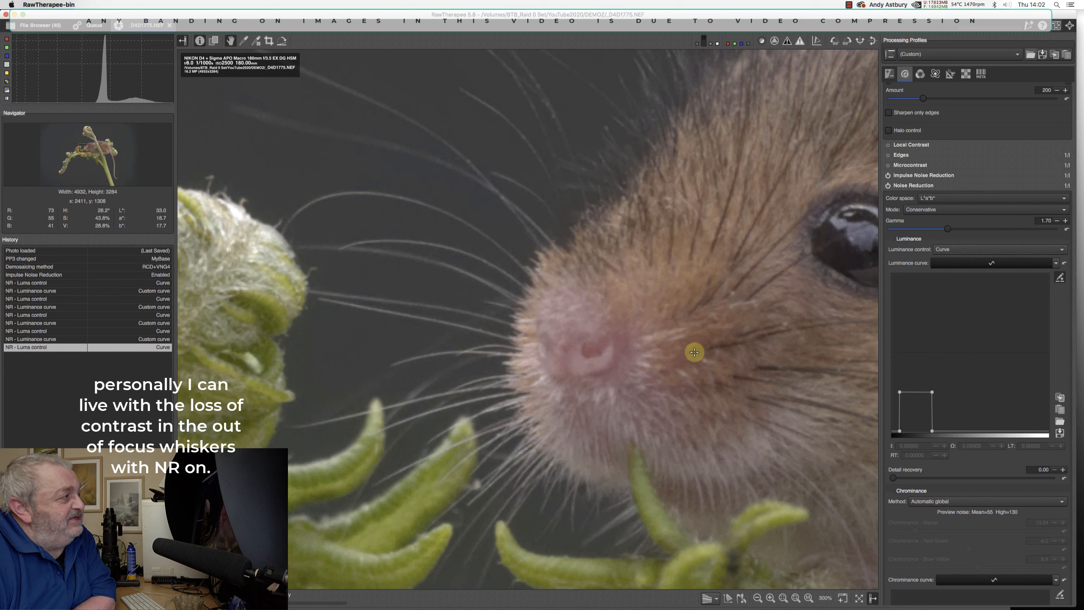
pyautogui.click(943, 251)
pyautogui.click(944, 259)
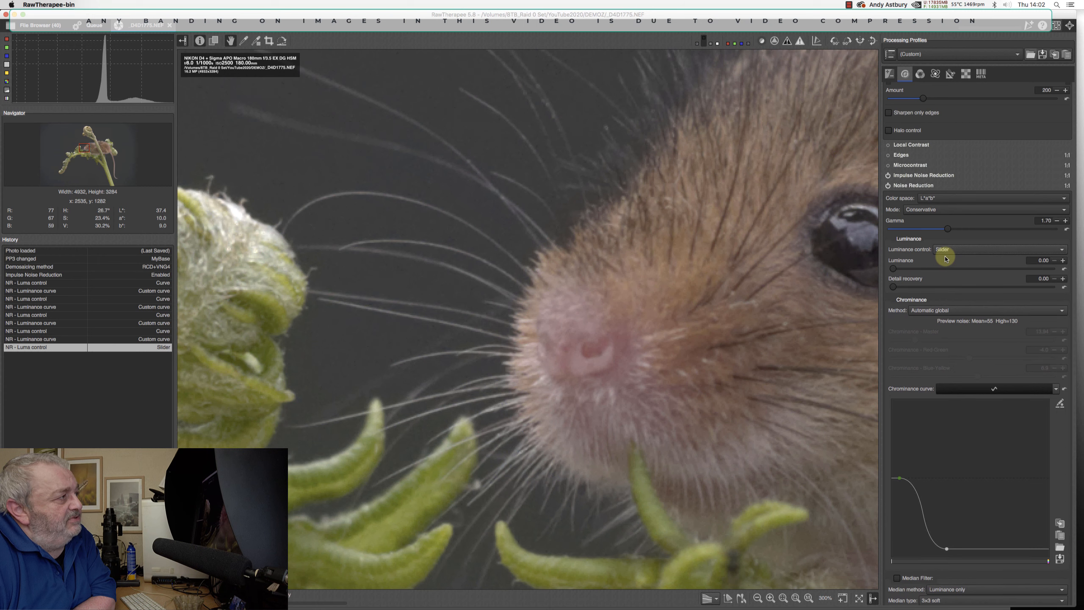
pyautogui.click(944, 250)
pyautogui.click(944, 247)
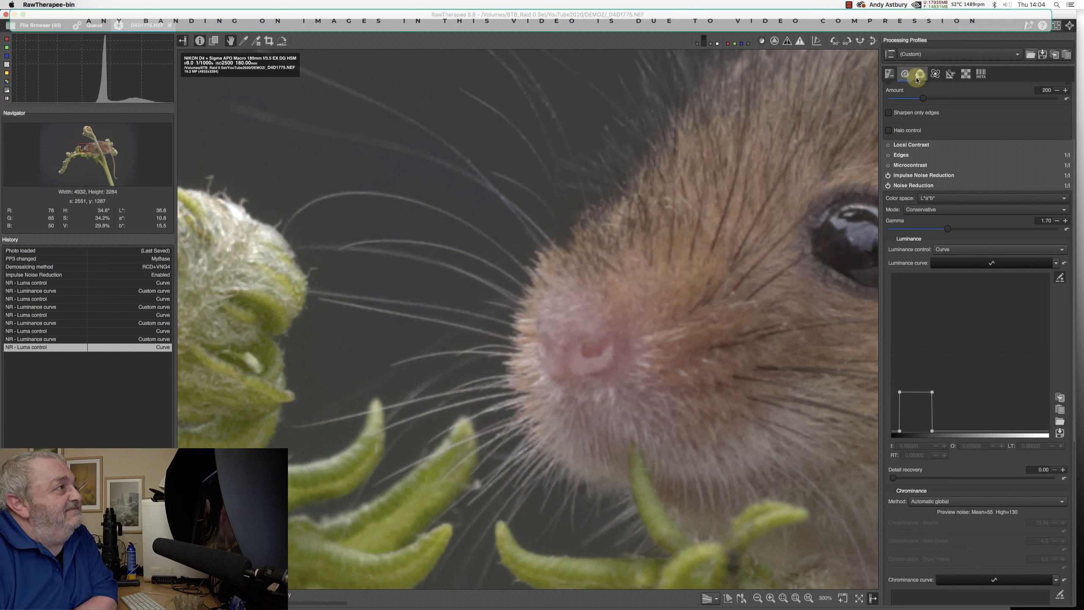
# Enable Unsharp Mask sharpening and set its threshold to 86, 146, 1200, 2000 while viewing the mouse's face
pyautogui.click(914, 186)
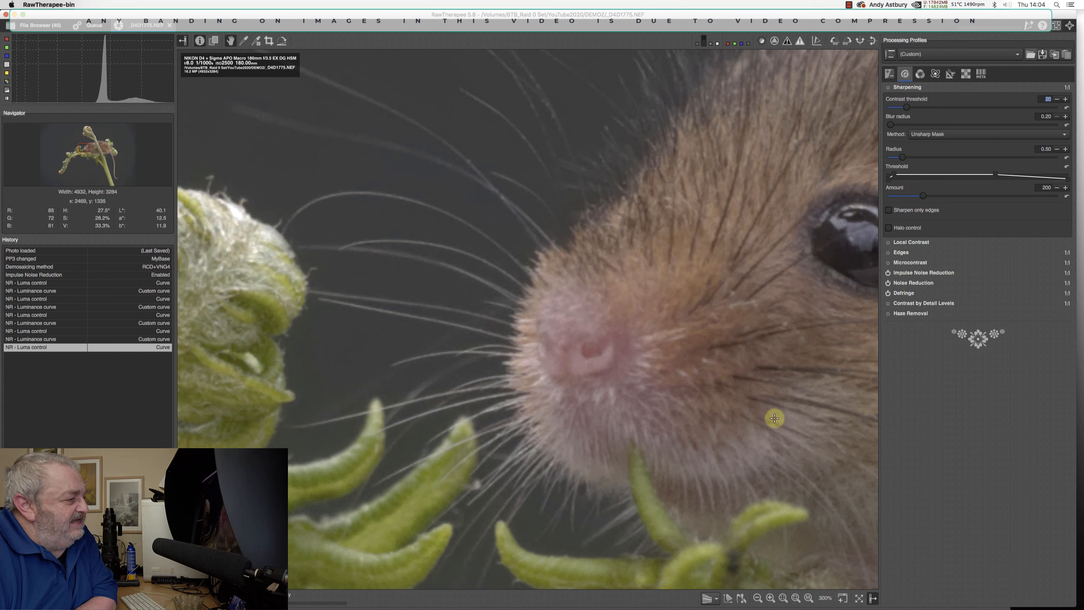
pyautogui.moveTo(803, 417); pyautogui.dragTo(785, 422)
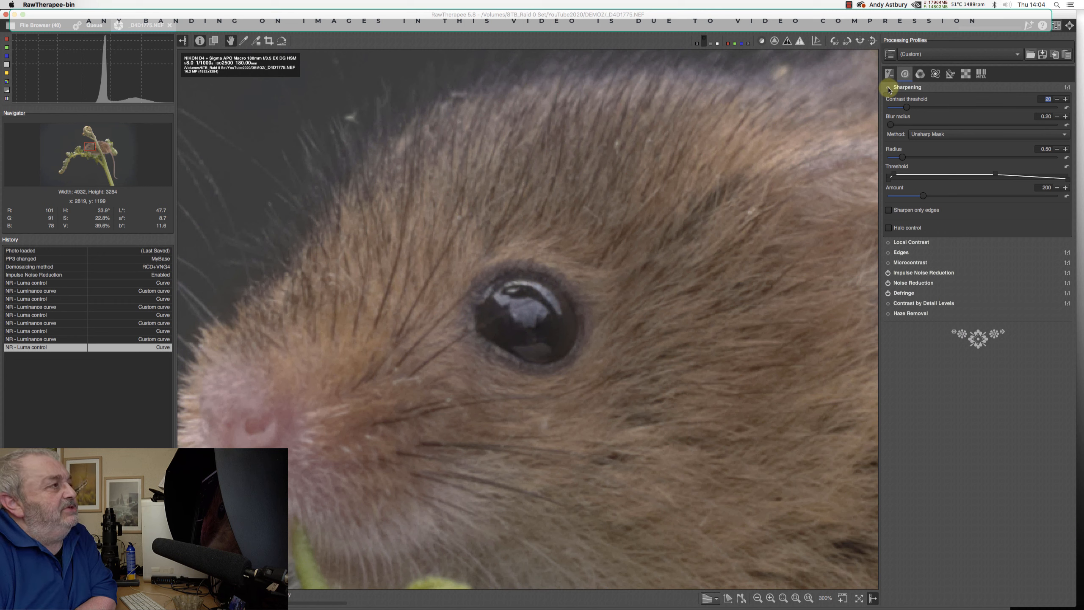
pyautogui.click(888, 88)
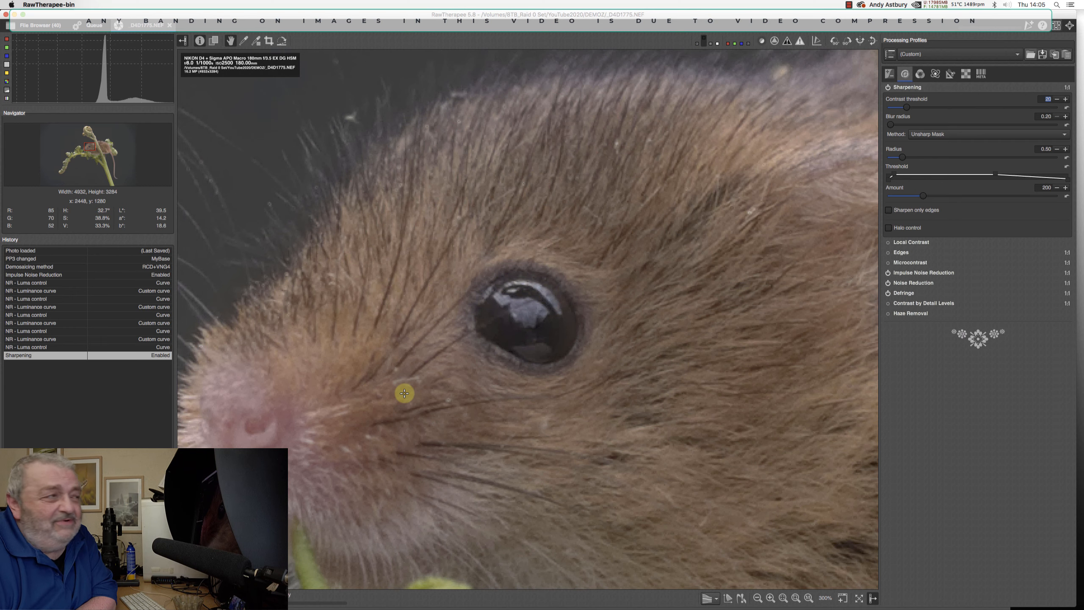
pyautogui.moveTo(316, 444); pyautogui.dragTo(321, 442)
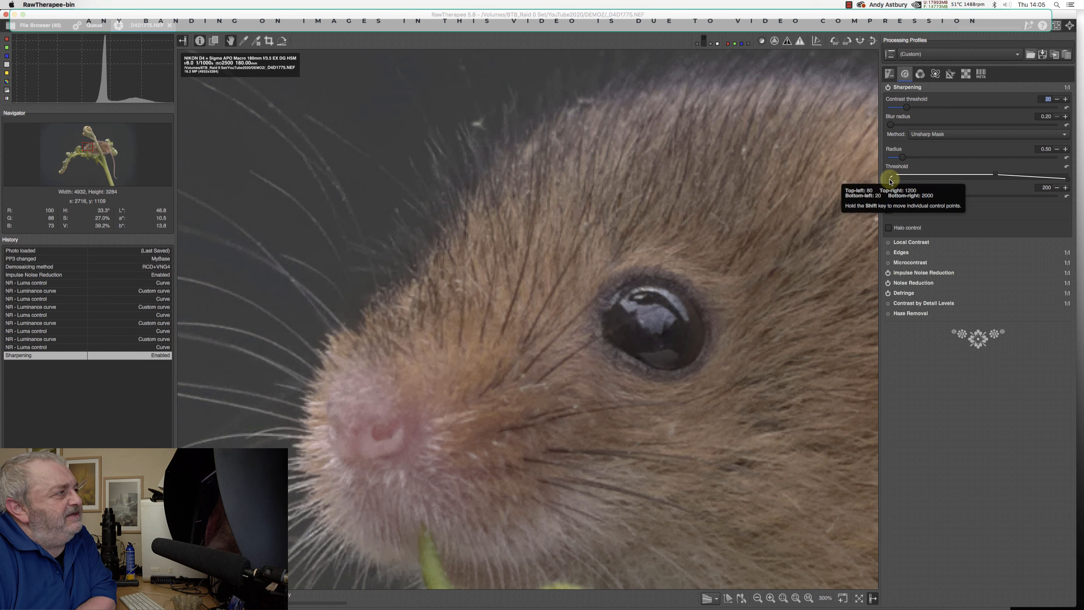
pyautogui.moveTo(890, 181); pyautogui.dragTo(896, 183)
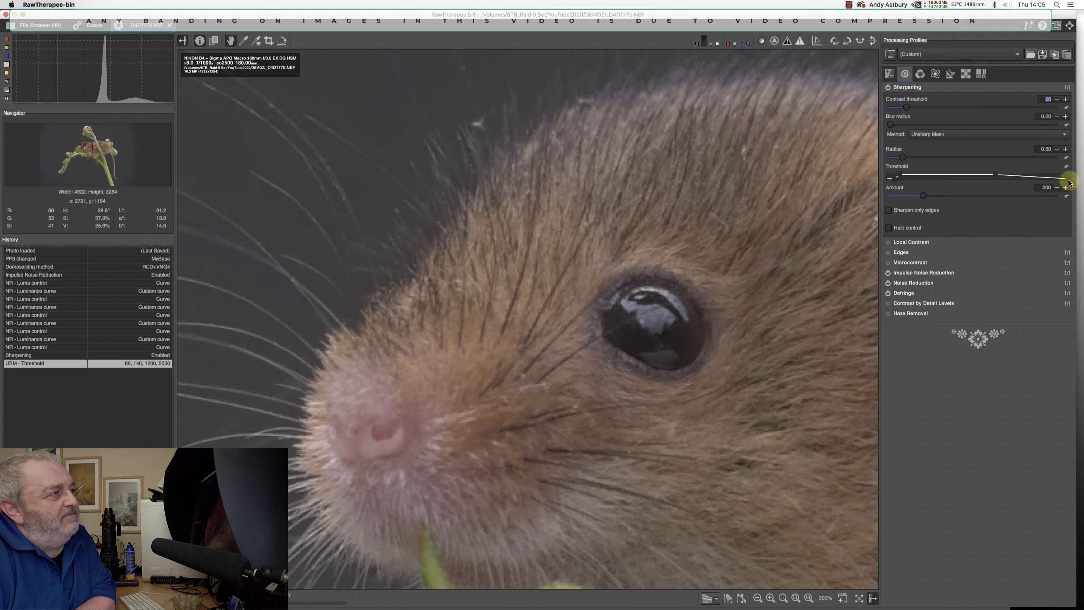
# Set the Unsharp Mask threshold to 86, 146, 1509, 1864 and compare the image with sharpening off and on
pyautogui.moveTo(1068, 183); pyautogui.dragTo(1054, 183)
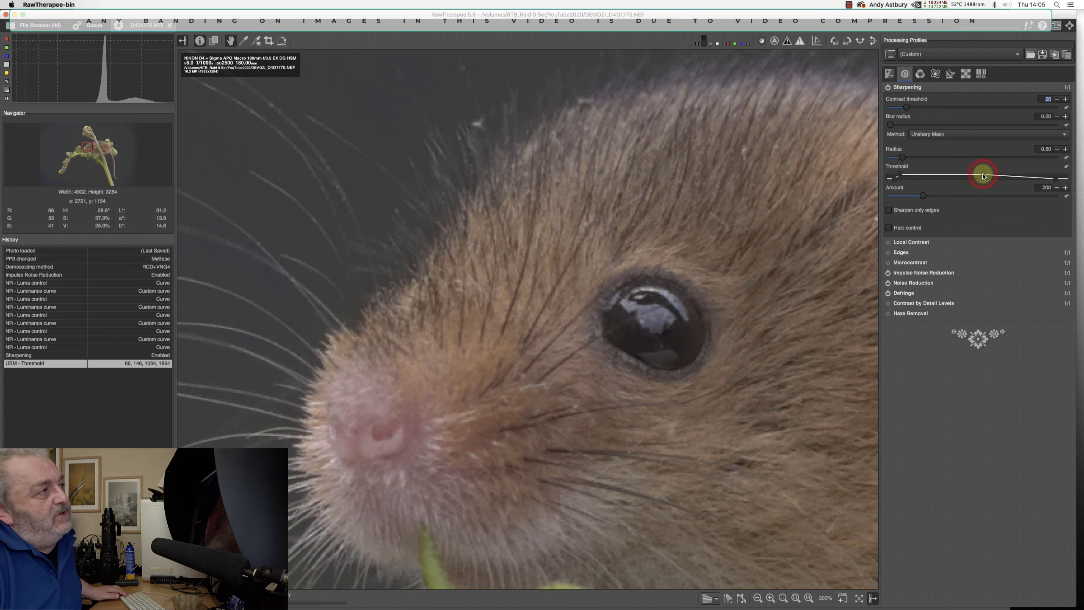
pyautogui.moveTo(991, 177); pyautogui.dragTo(1023, 175)
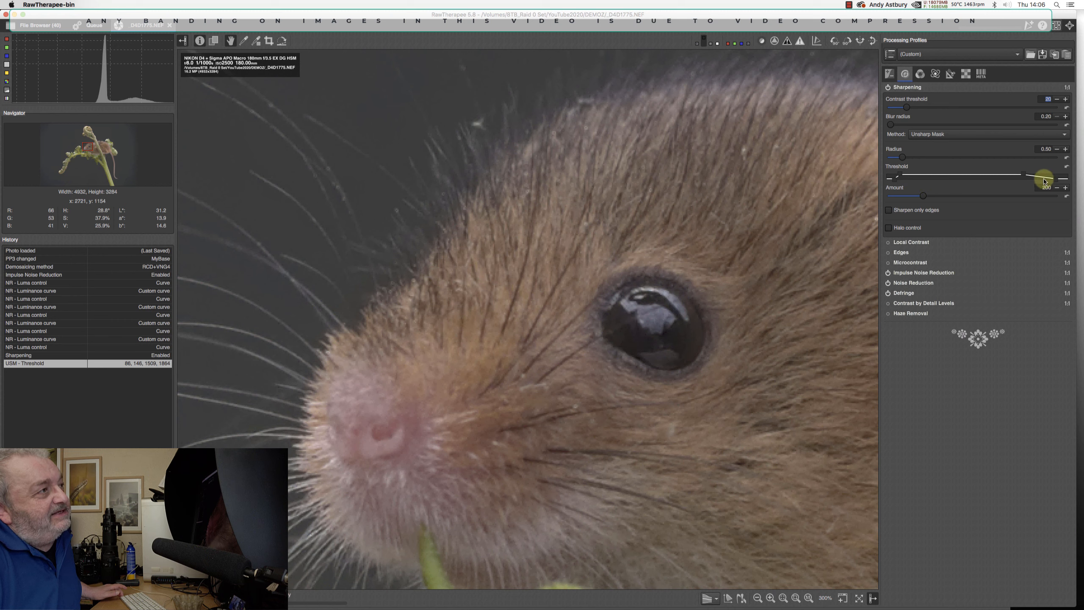
pyautogui.moveTo(1043, 181)
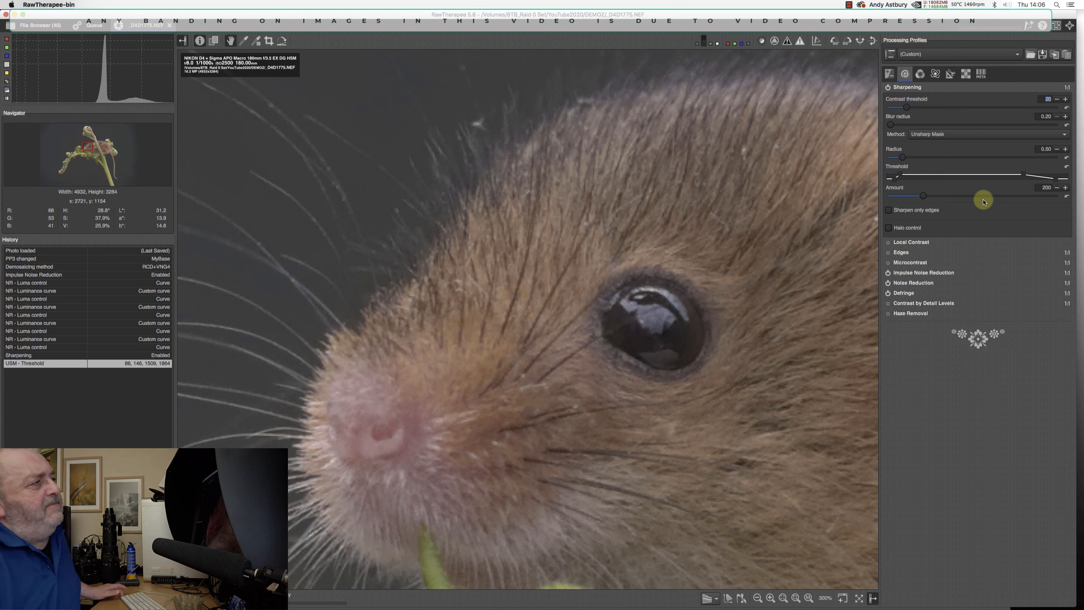
pyautogui.click(888, 88)
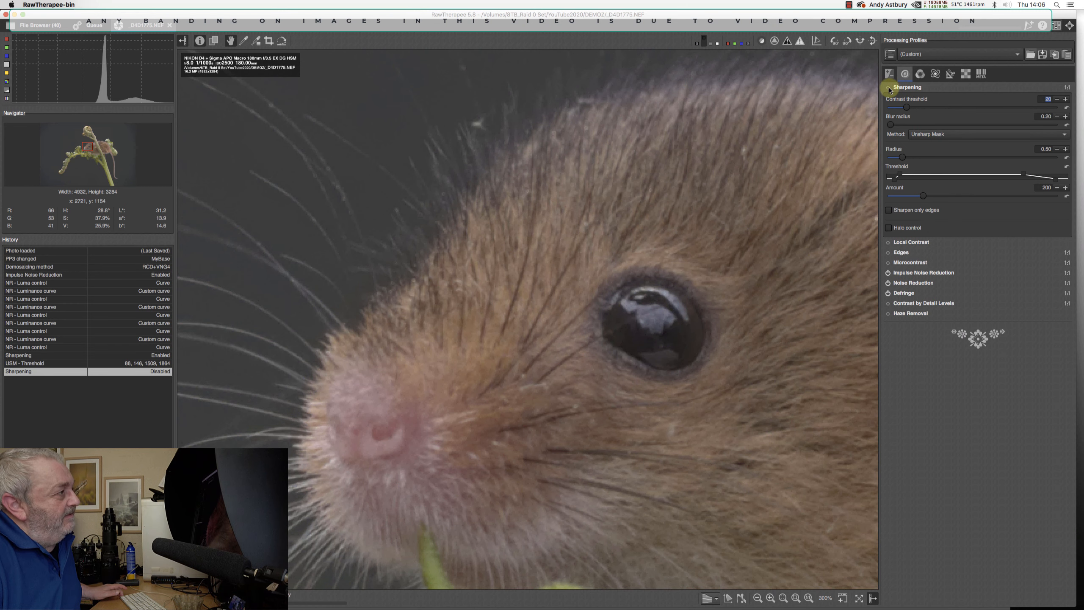
pyautogui.click(888, 88)
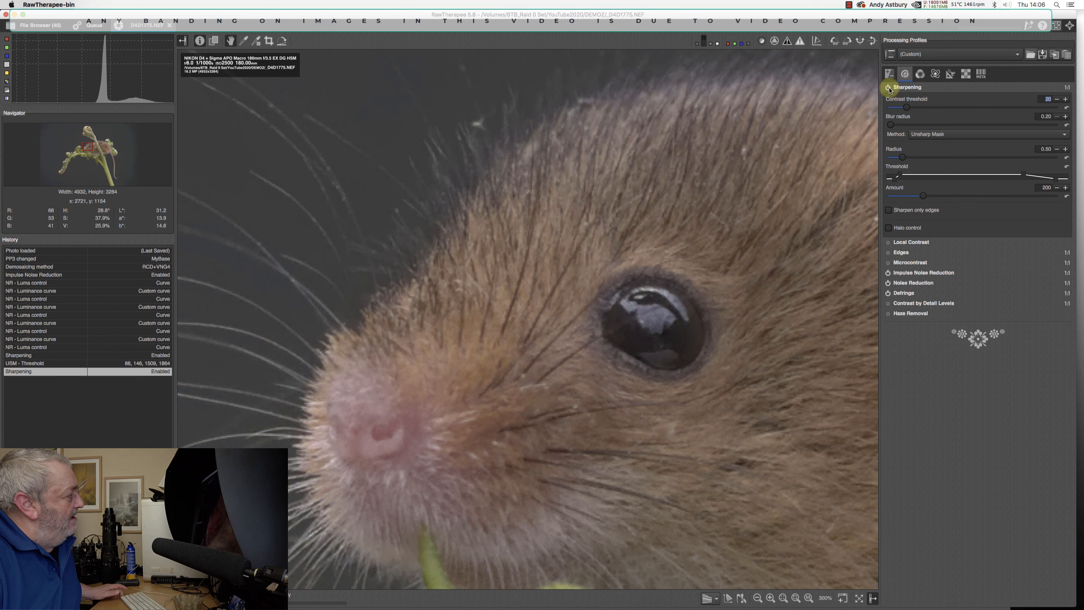
pyautogui.click(889, 89)
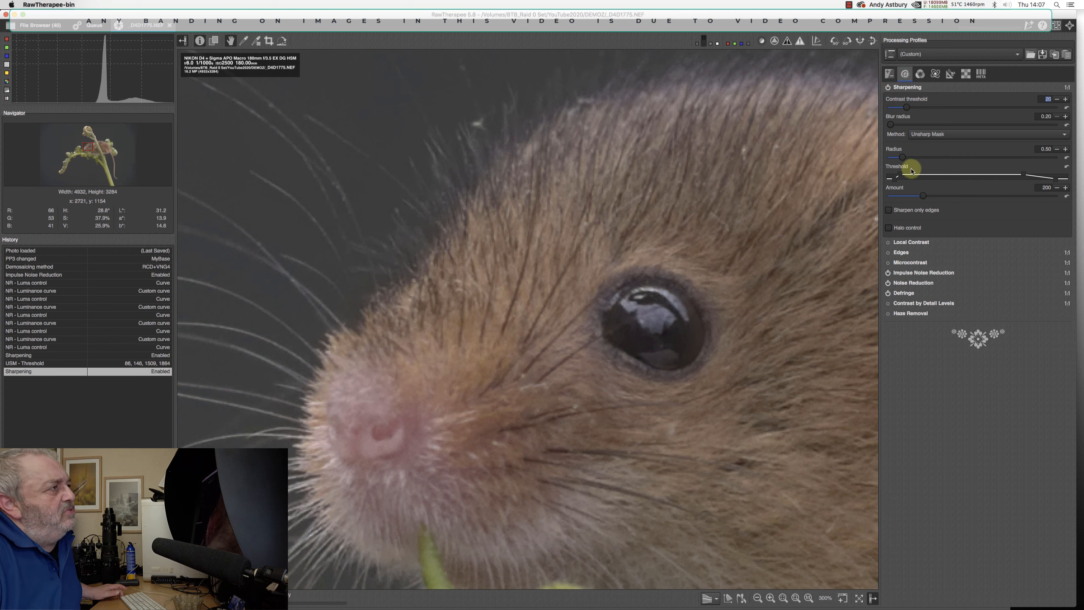
# Set the Unsharp Mask radius to 0.55 and amount to 230, and compare with sharpening off and on
pyautogui.click(904, 160)
pyautogui.moveTo(904, 160); pyautogui.dragTo(908, 160)
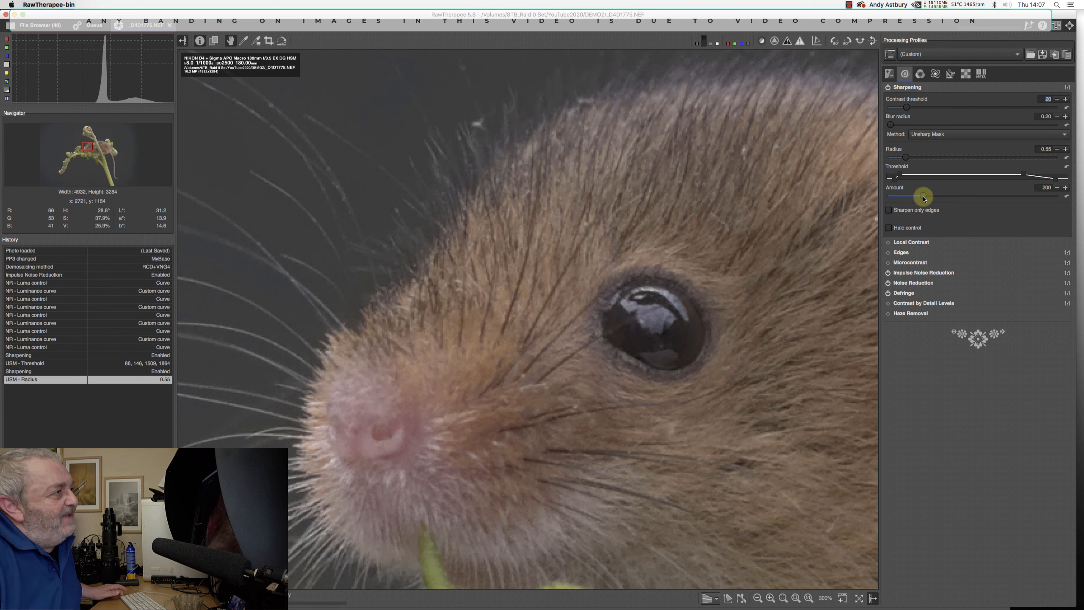
pyautogui.moveTo(922, 199); pyautogui.dragTo(927, 198)
pyautogui.moveTo(928, 198); pyautogui.dragTo(932, 197)
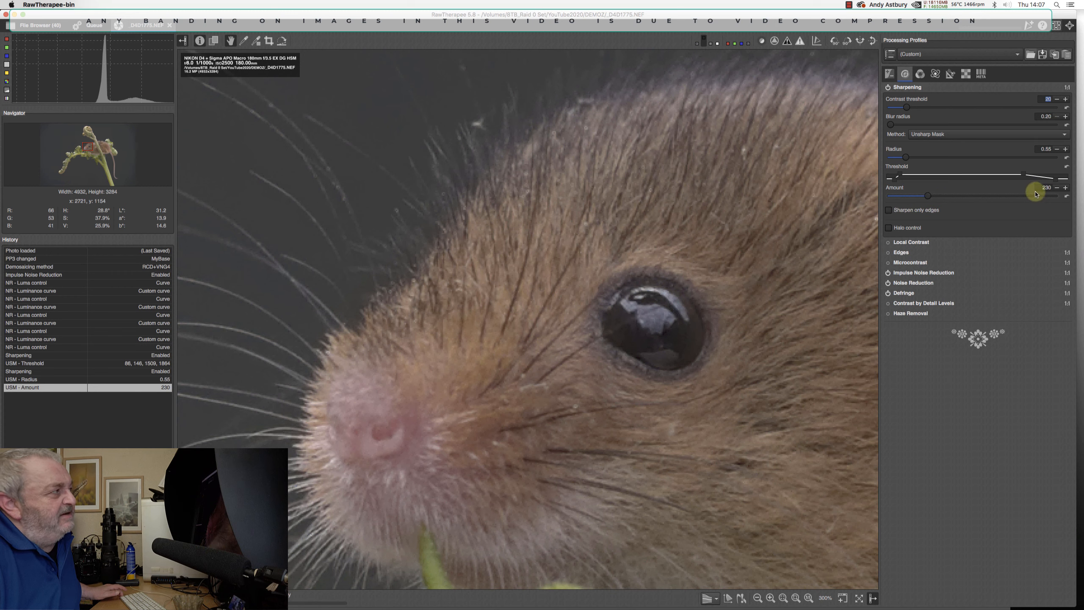
pyautogui.click(887, 88)
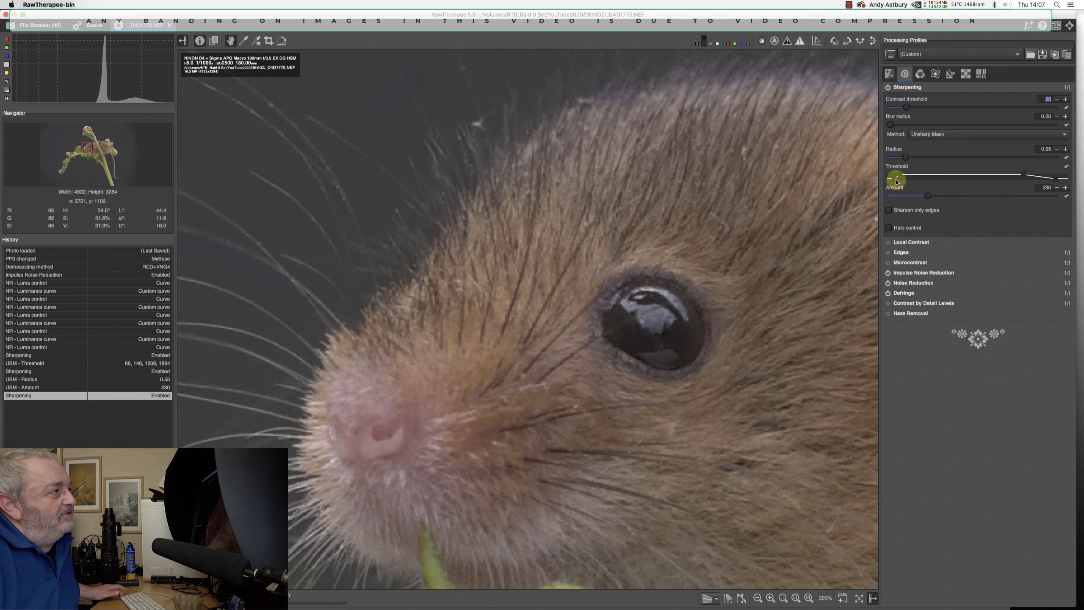
# Adjust the Unsharp Mask threshold to 235, 478, 1448, 1803 and compare the result with sharpening off and on
pyautogui.moveTo(900, 176)
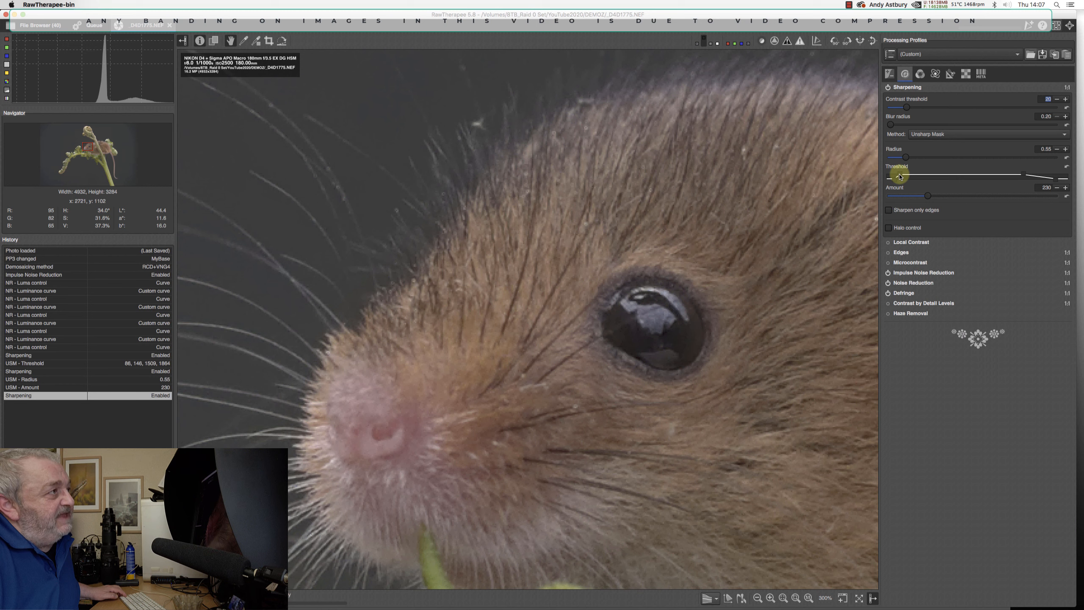
pyautogui.moveTo(900, 176); pyautogui.dragTo(916, 176)
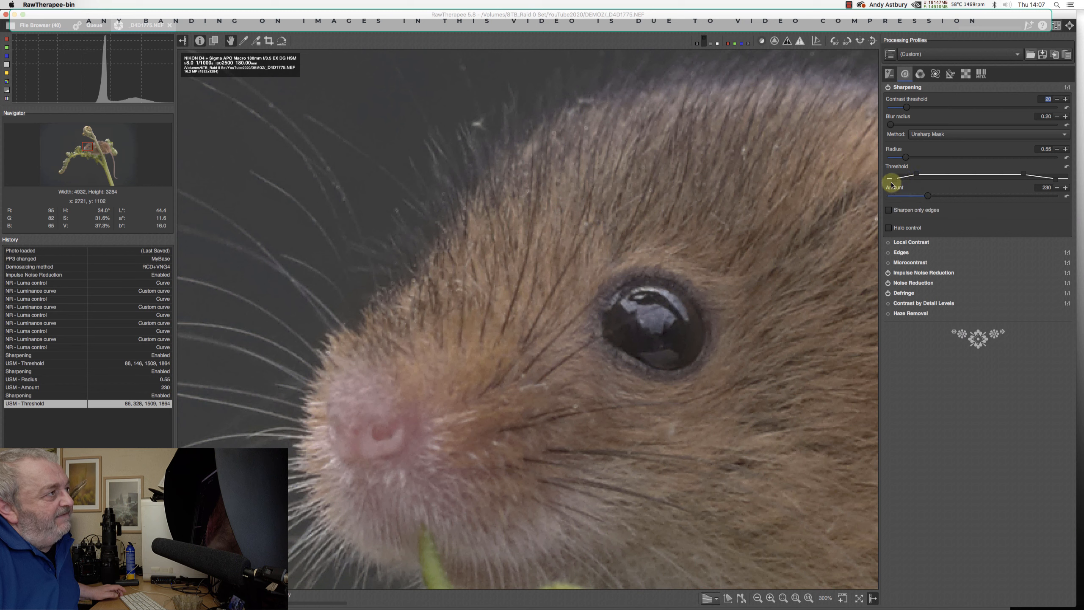
pyautogui.moveTo(892, 178); pyautogui.dragTo(909, 183)
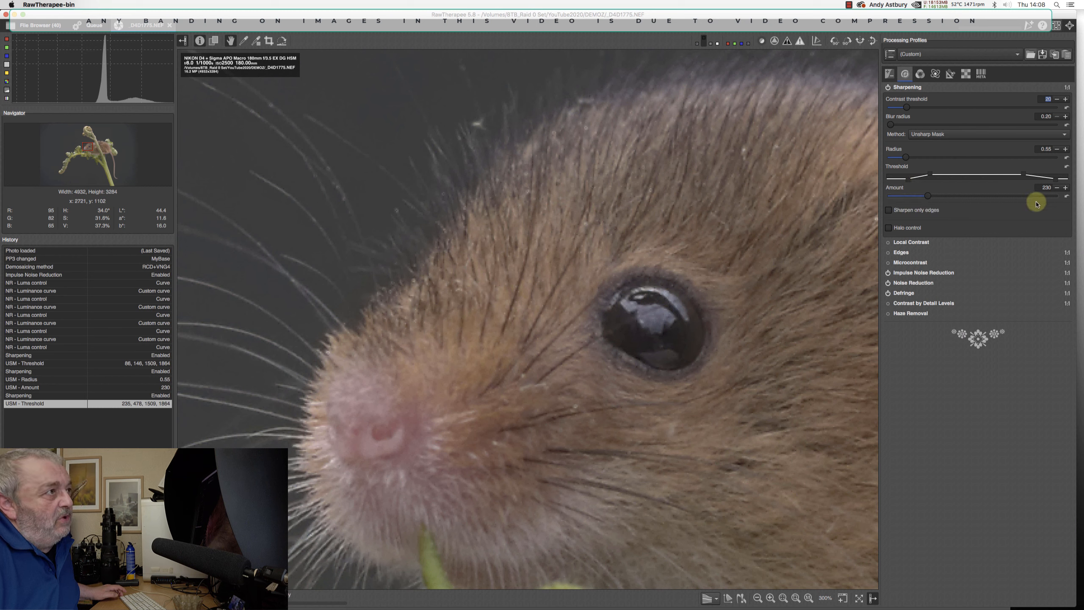
pyautogui.moveTo(1056, 181); pyautogui.dragTo(1050, 182)
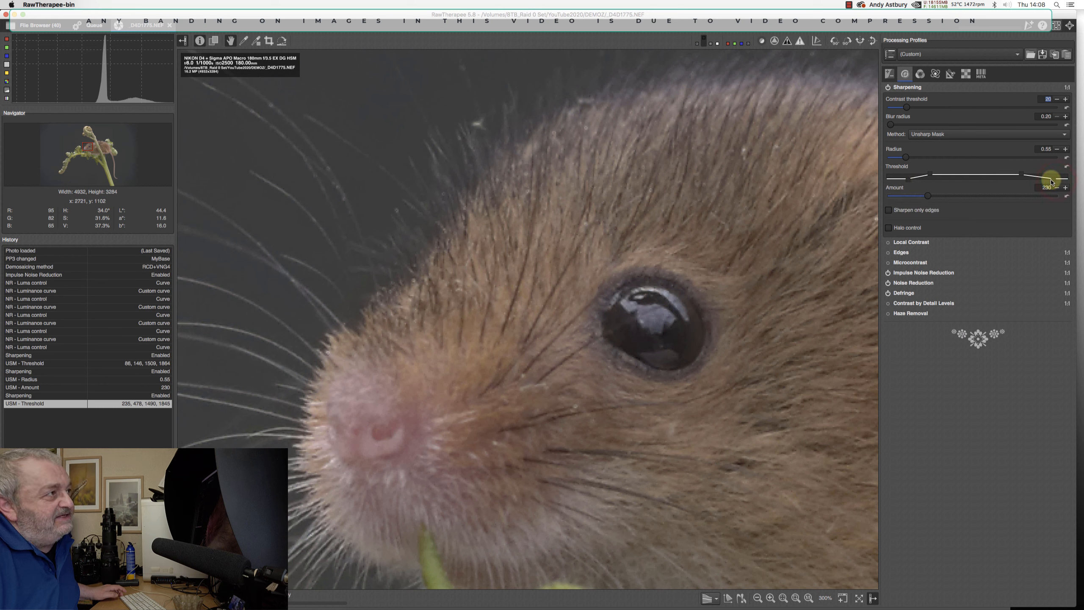
pyautogui.click(888, 87)
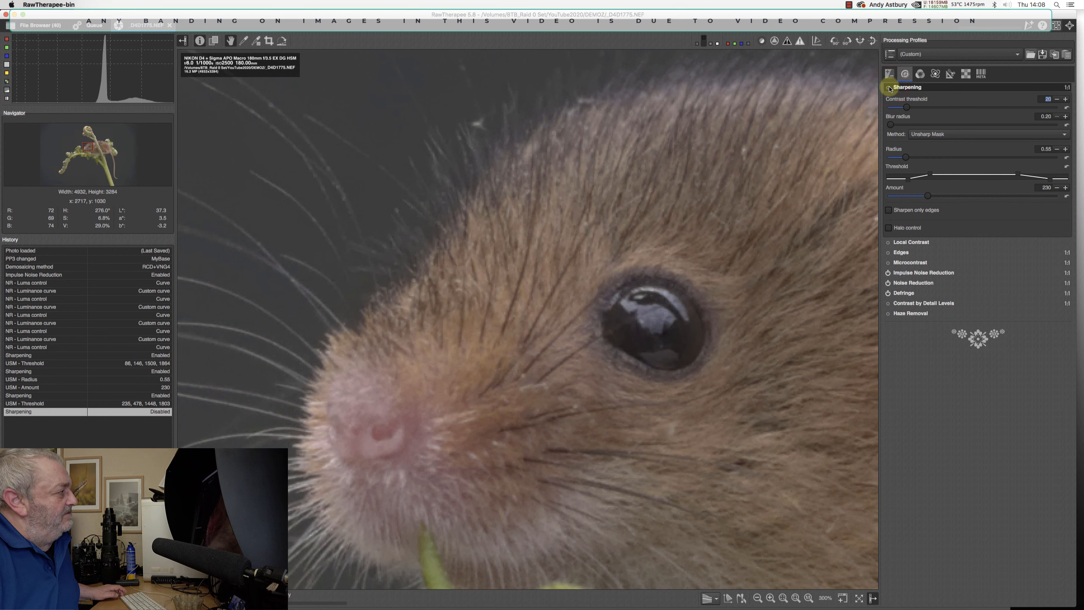
# With the sharpening contrast mask shown, set contrast threshold to 30 and blur radius to 0.34, hide the mask and compare sharpening on and off
pyautogui.click(774, 42)
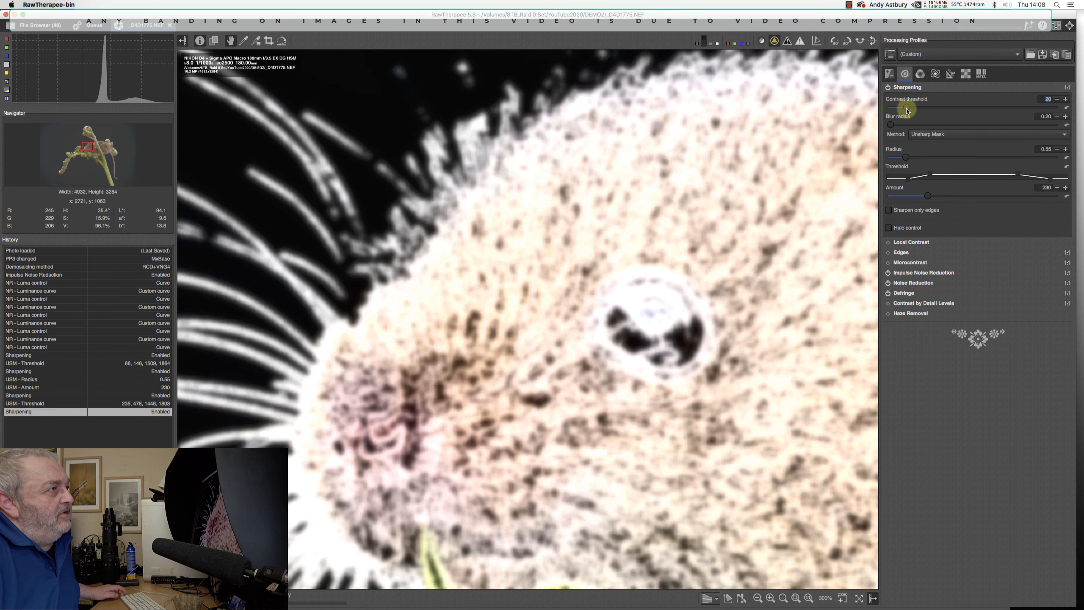
pyautogui.moveTo(907, 110); pyautogui.dragTo(916, 110)
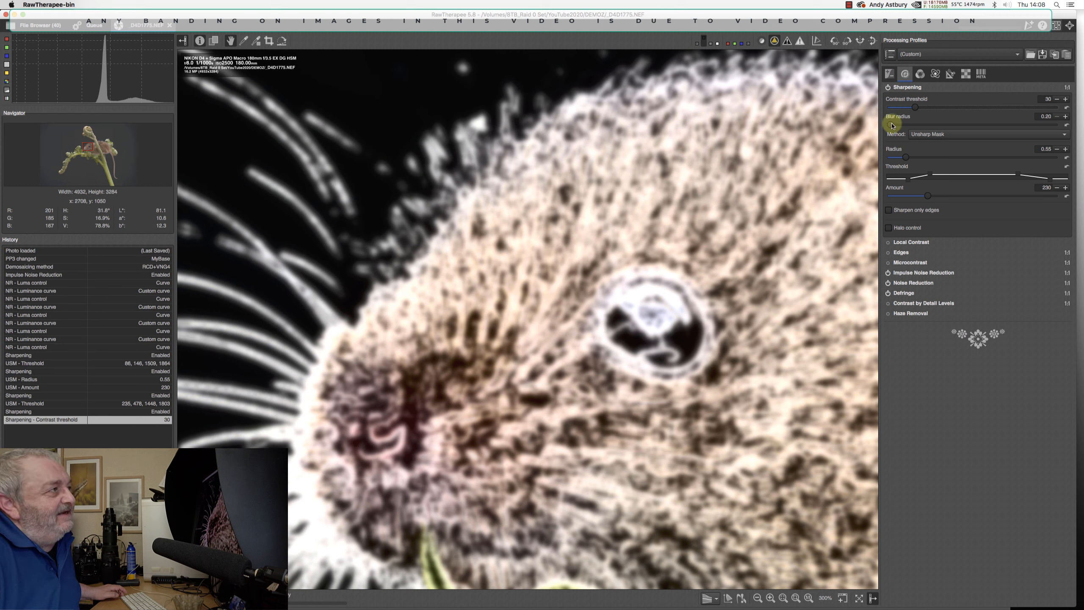
pyautogui.moveTo(891, 126); pyautogui.dragTo(905, 124)
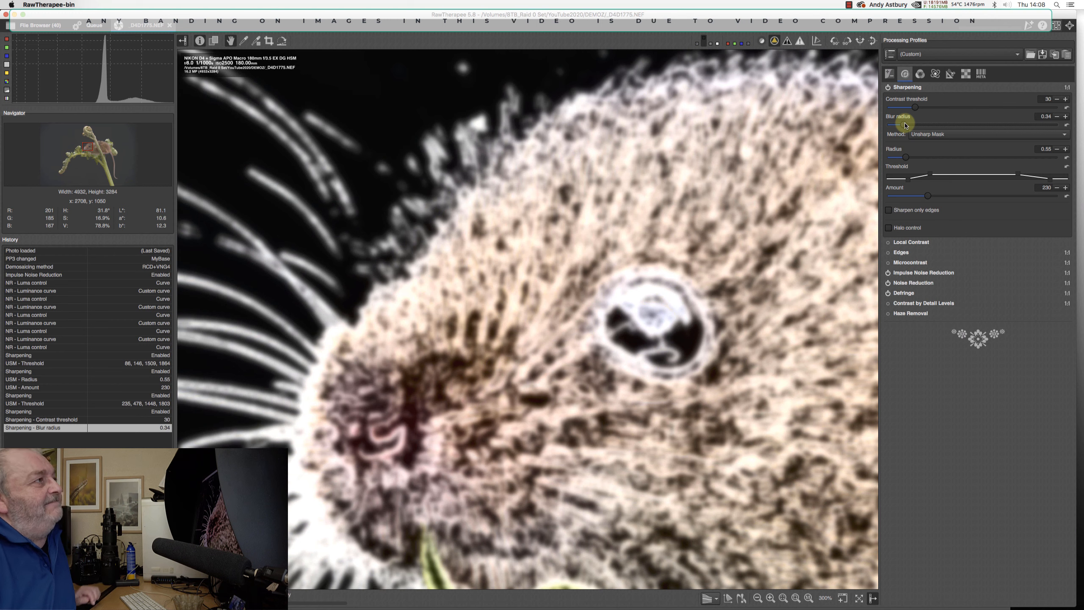
pyautogui.click(775, 41)
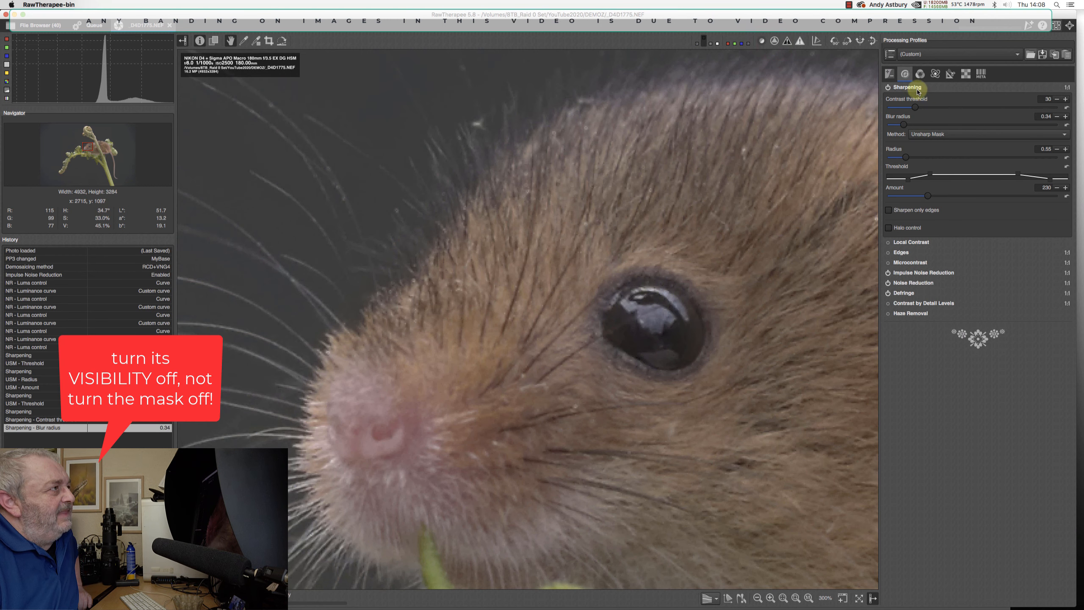
pyautogui.click(888, 87)
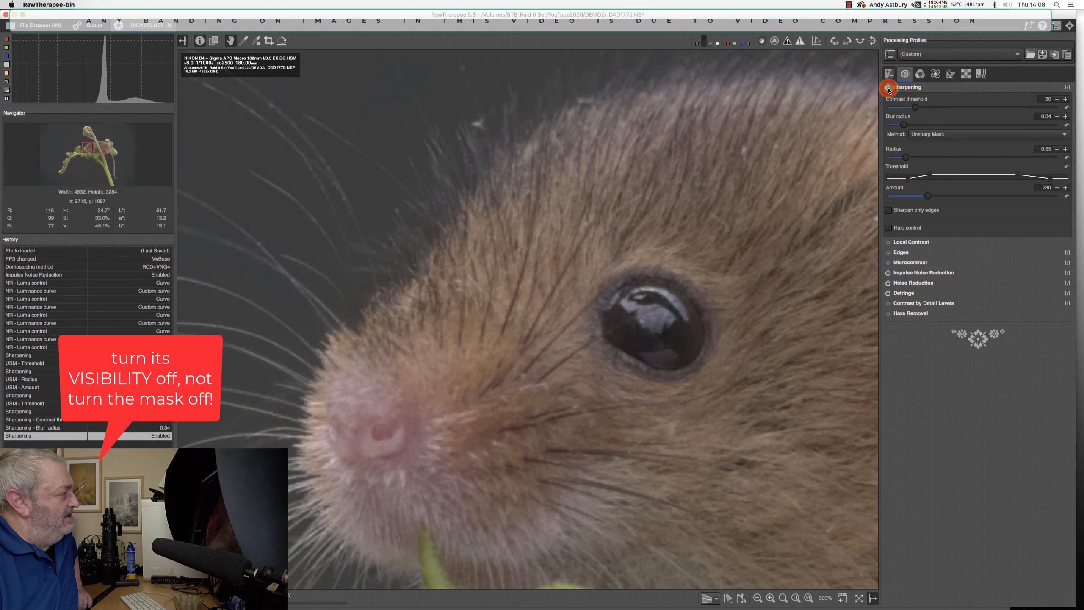
pyautogui.click(887, 87)
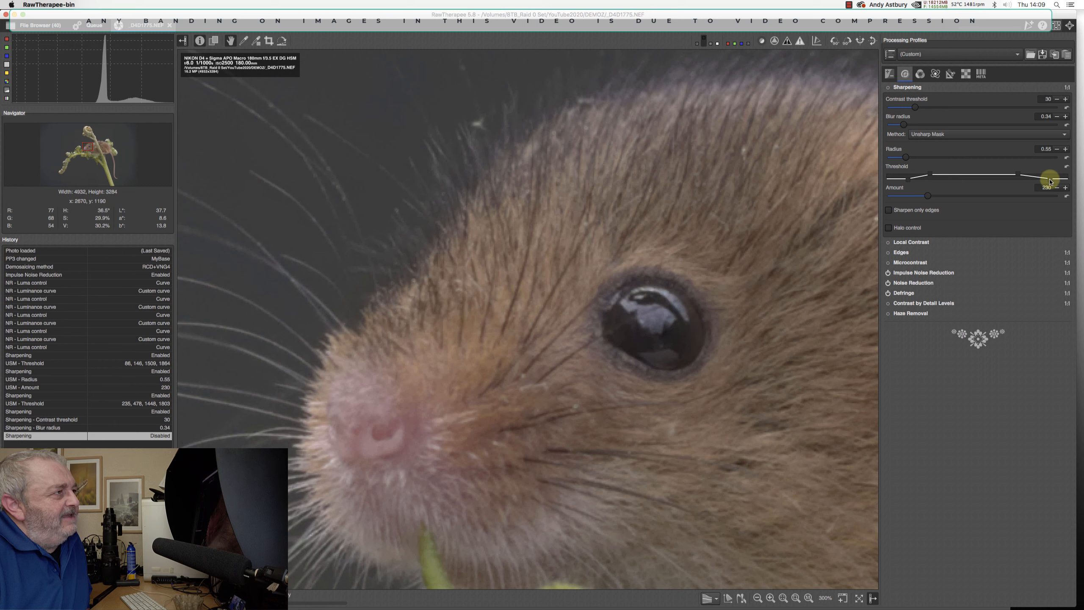
# Set the Unsharp Mask threshold to 165, 408, 1481, 1836 and leave sharpening enabled
pyautogui.moveTo(1050, 180); pyautogui.dragTo(1052, 179)
pyautogui.moveTo(908, 183); pyautogui.dragTo(902, 183)
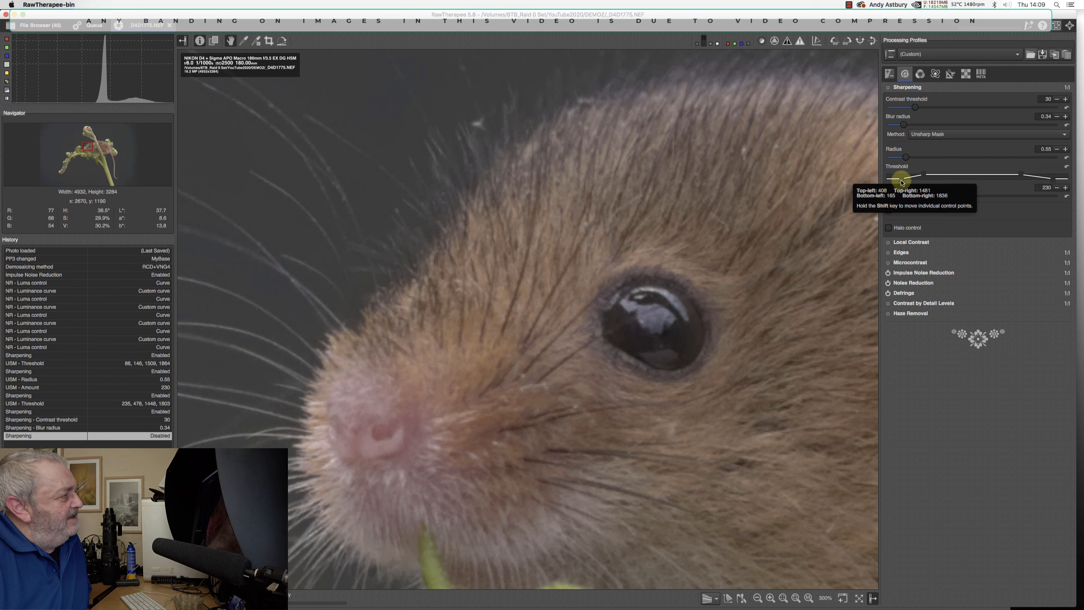
pyautogui.click(887, 88)
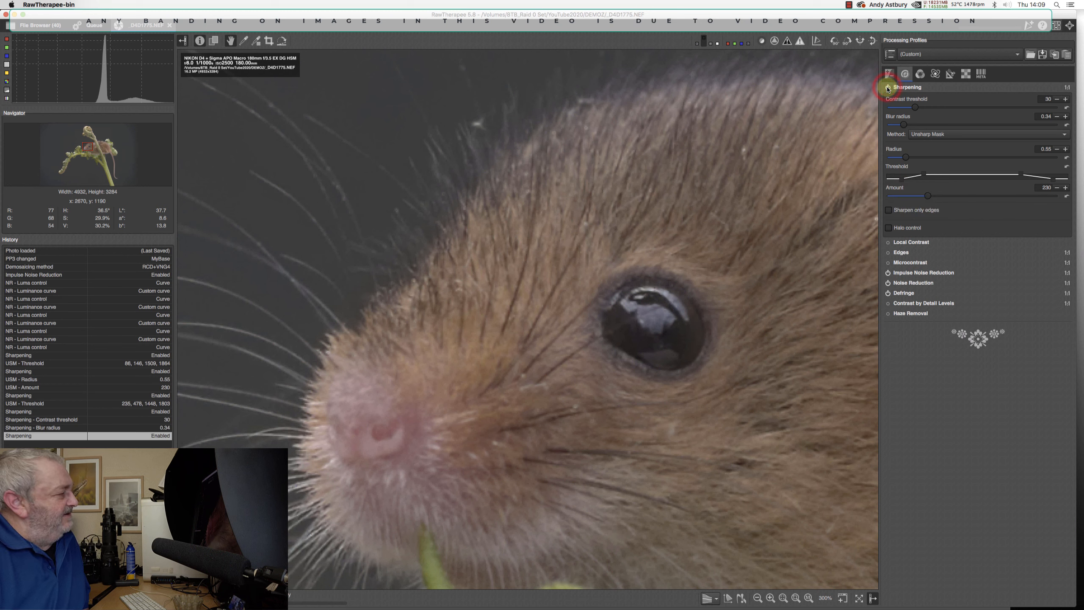
# At 100% view, raise the red, yellow and green nodes of the HSV Equalizer's saturation curve
pyautogui.click(808, 598)
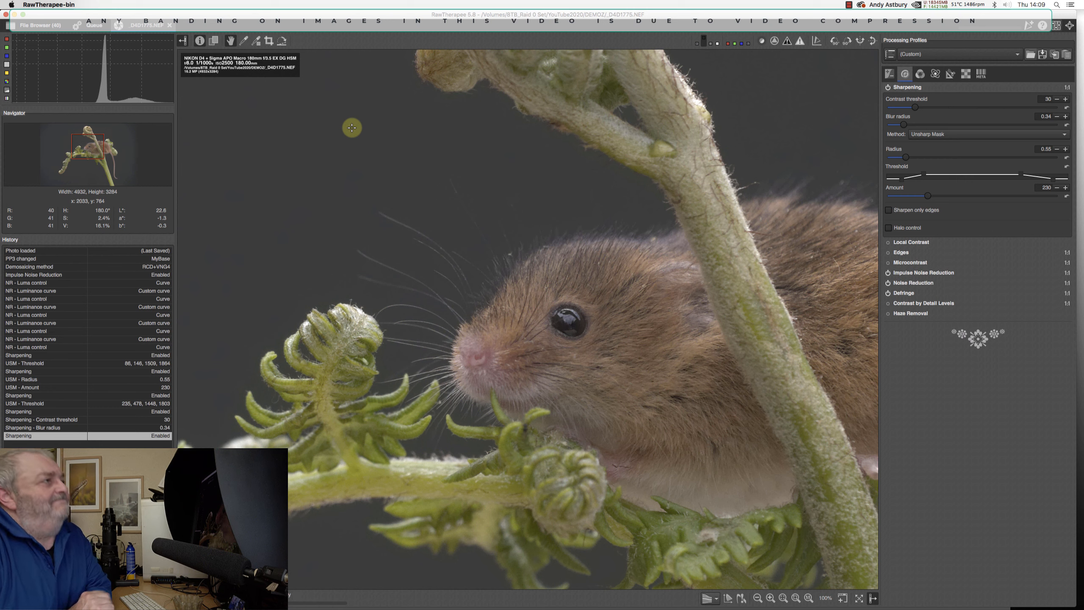
pyautogui.click(920, 76)
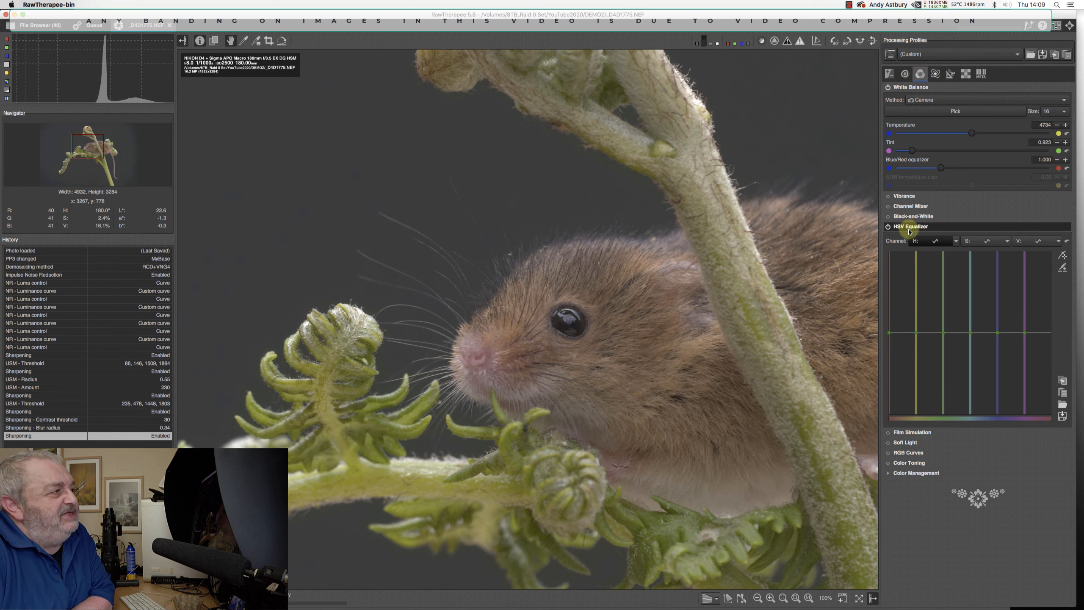
pyautogui.click(980, 244)
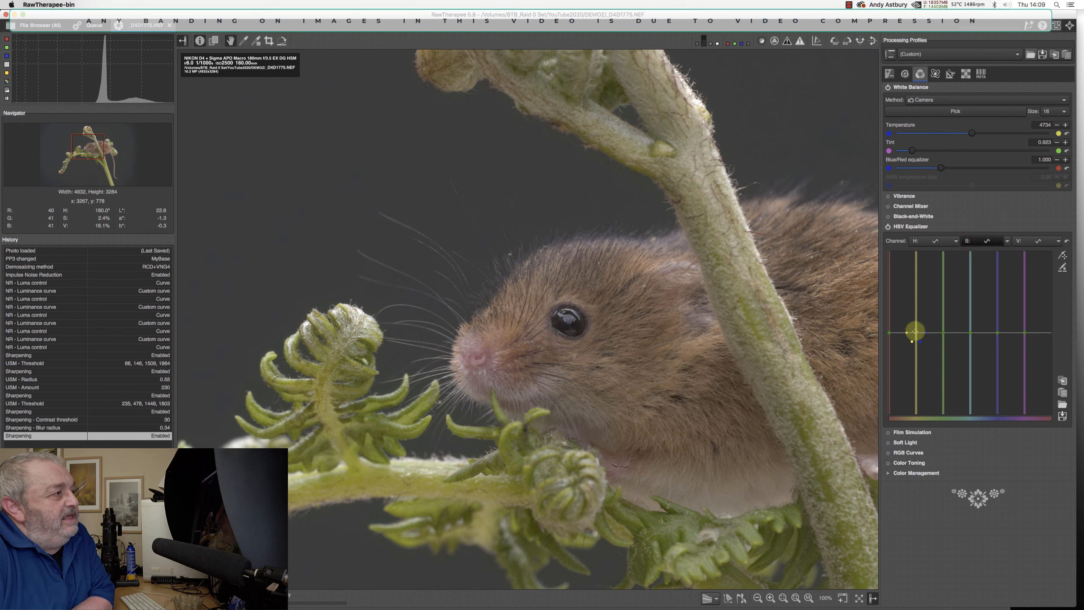
pyautogui.moveTo(914, 332); pyautogui.dragTo(913, 308)
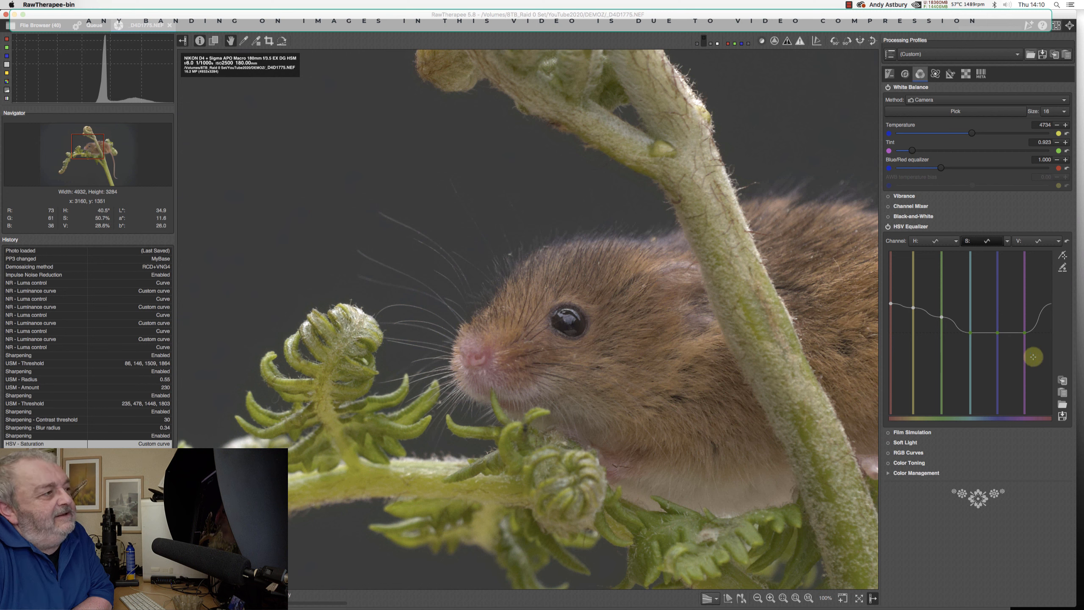
# Copy the HSV Equalizer's saturation curve and paste it into the value channel
pyautogui.click(1064, 382)
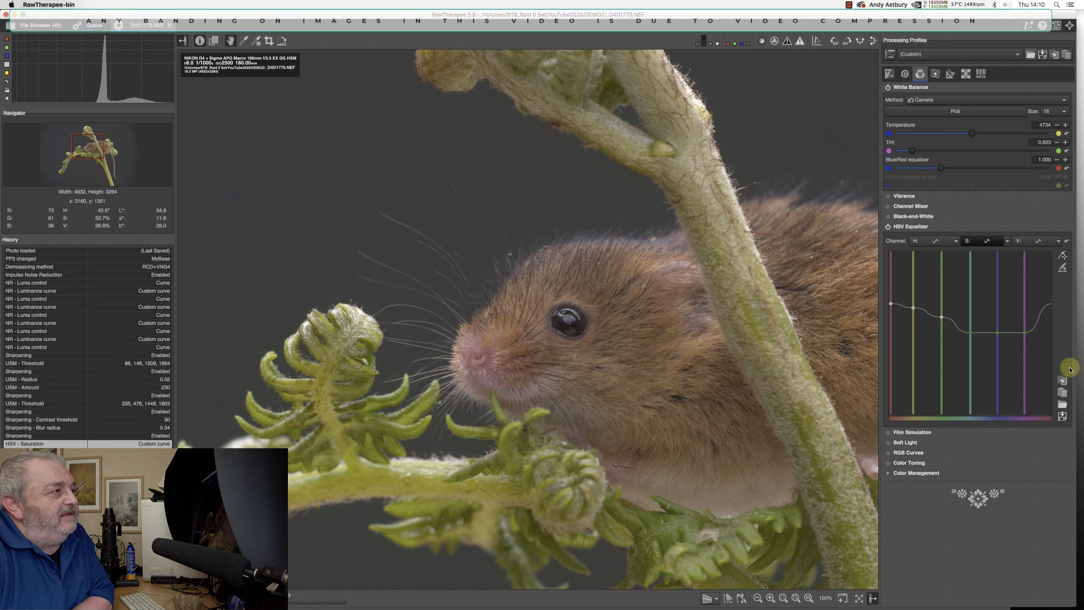
pyautogui.click(1028, 242)
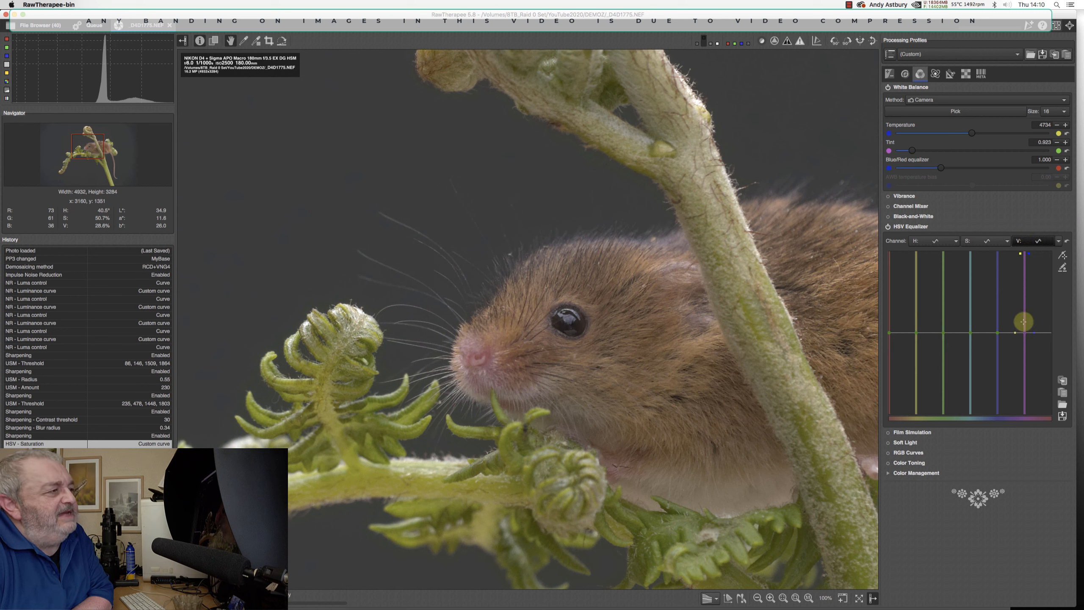
pyautogui.click(1063, 392)
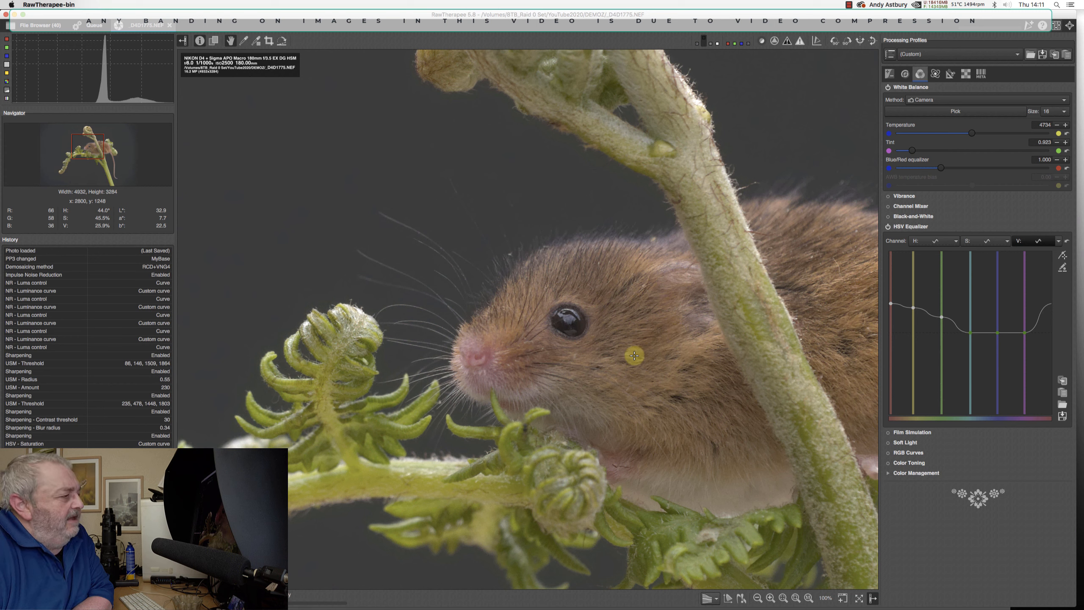
# Switch to Topaz DeNoise AI, open _D4D1775.NEF from the DEMOZ folder and bring the mouse's face into view
pyautogui.moveTo(790, 605)
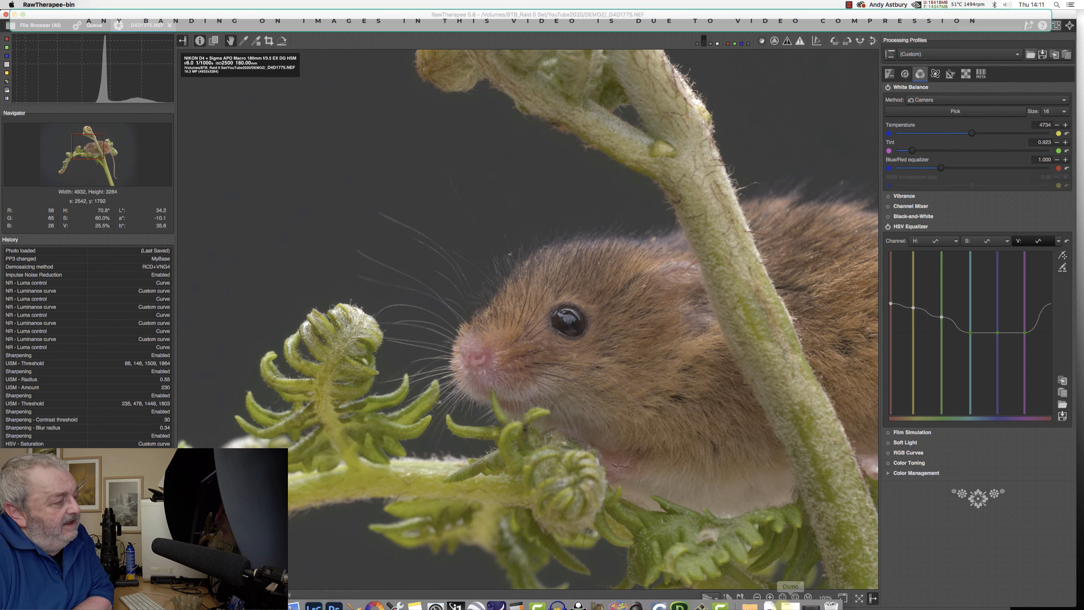
pyautogui.click(680, 600)
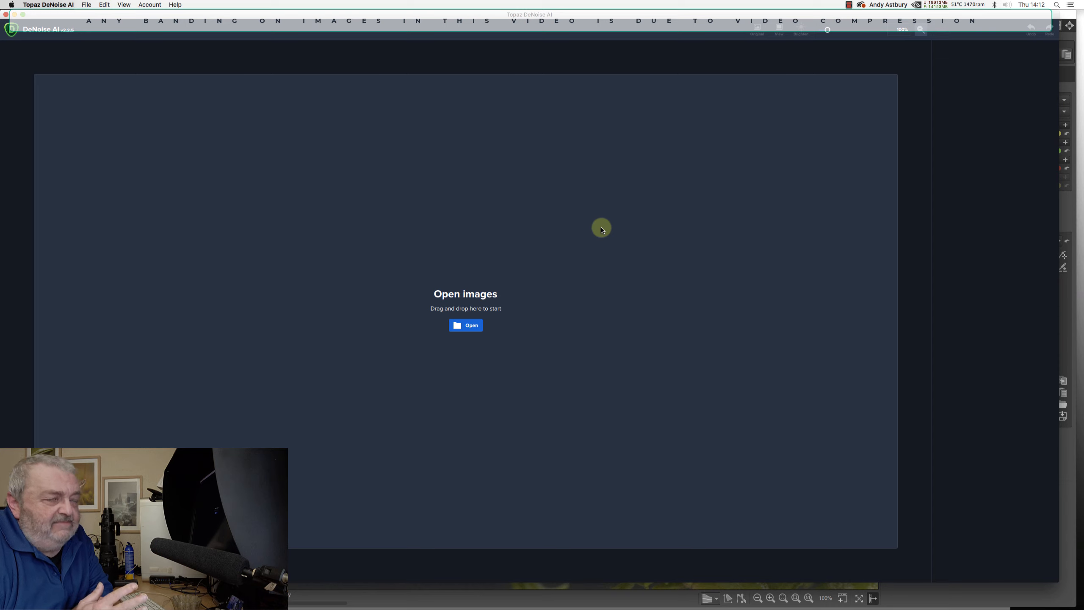
pyautogui.click(468, 327)
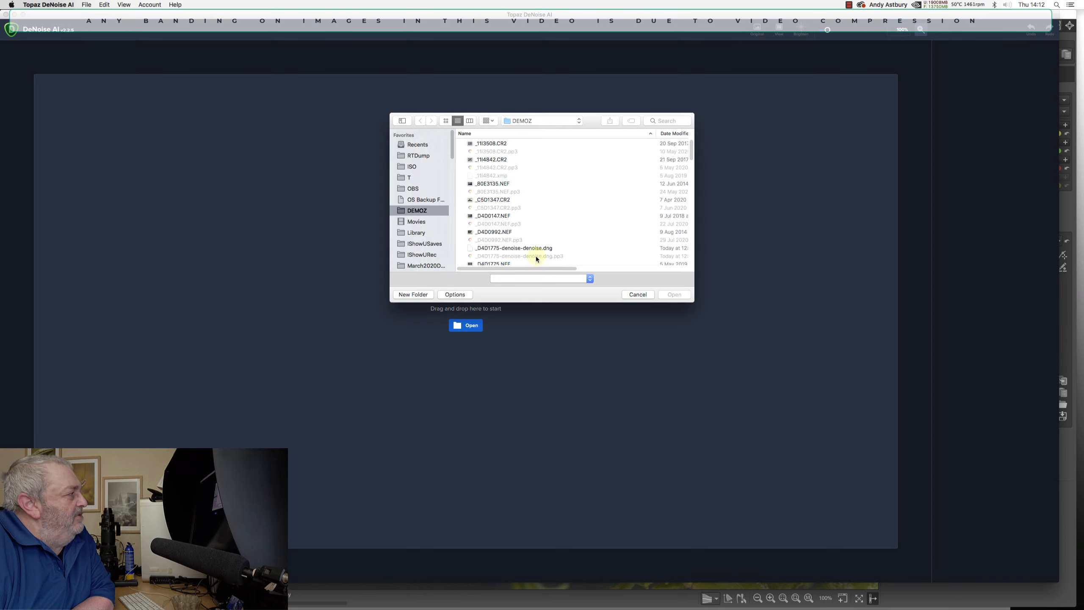
pyautogui.click(504, 261)
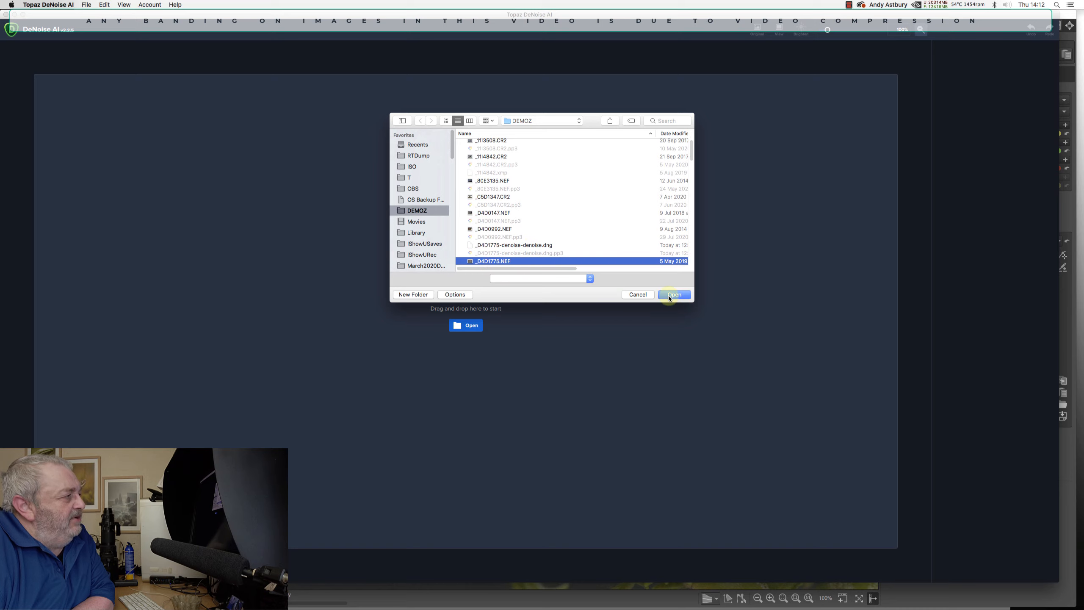
pyautogui.click(668, 295)
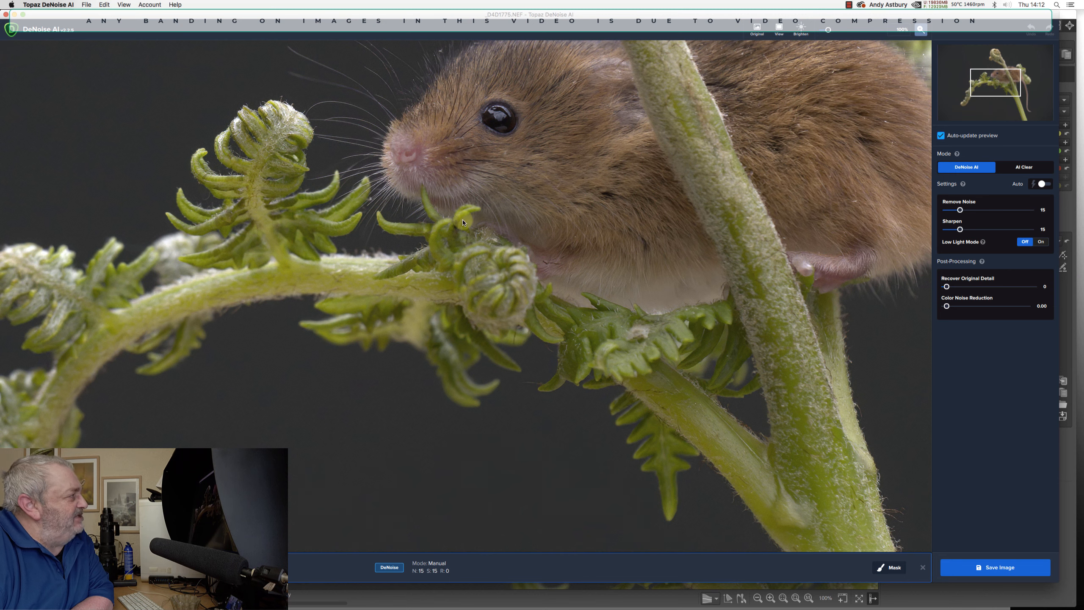
pyautogui.moveTo(427, 173); pyautogui.dragTo(518, 291)
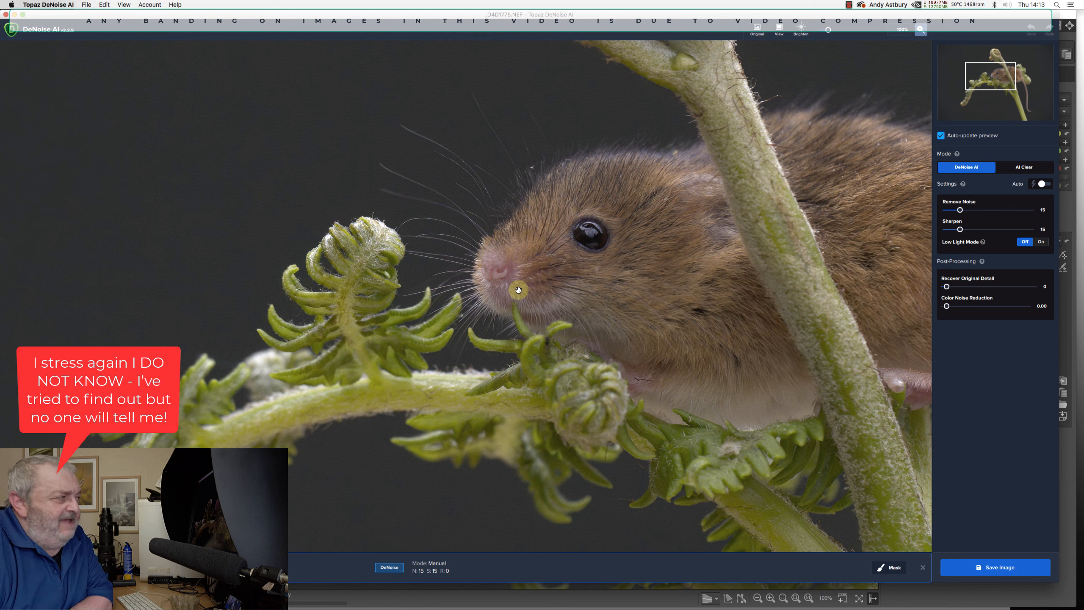
# At 200% zoom on the mouse's face, set Remove Noise to 11 and Sharpen to 12
pyautogui.click(921, 30)
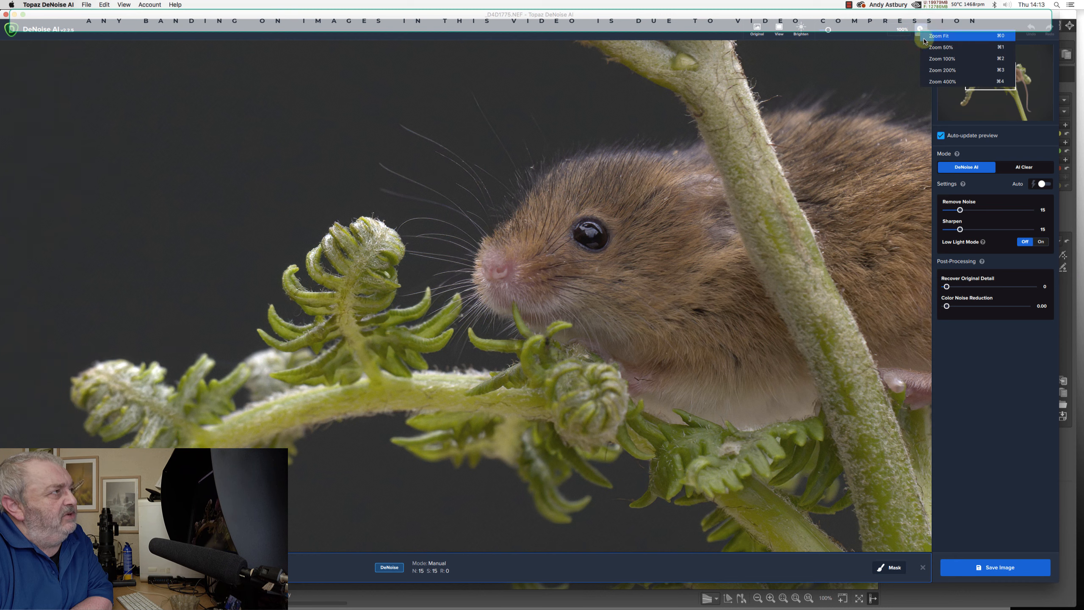
pyautogui.click(929, 73)
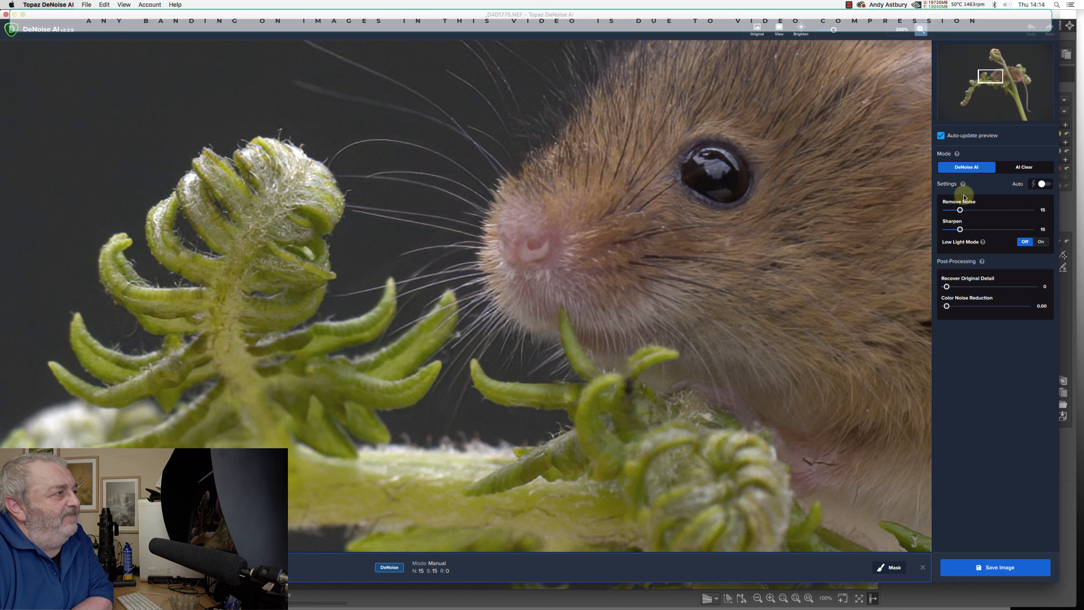
pyautogui.moveTo(959, 210); pyautogui.dragTo(958, 233)
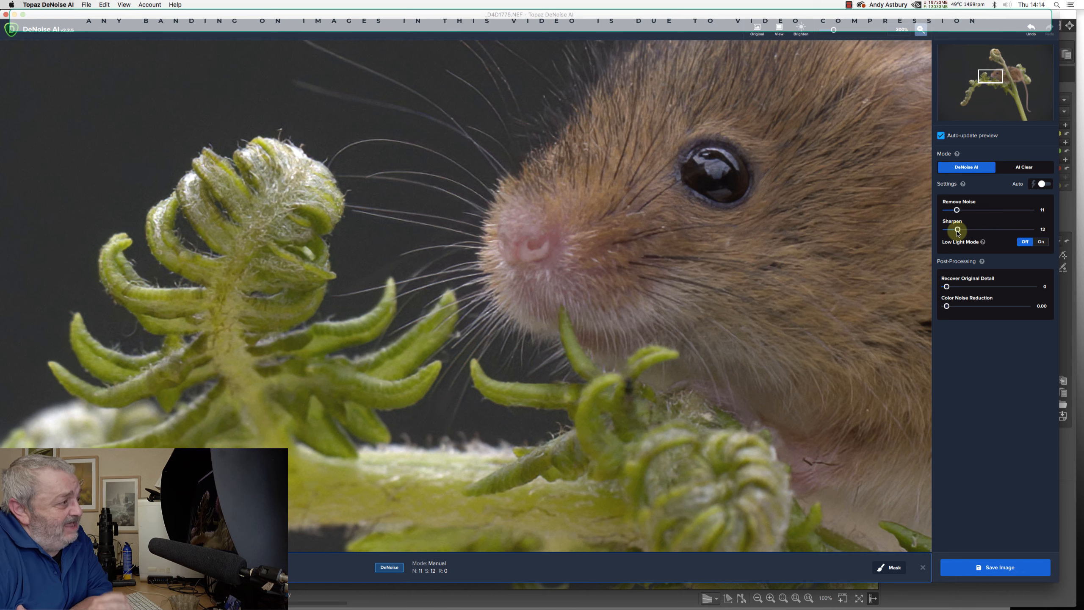
# Switch between RawTherapee and Topaz DeNoise AI to compare the mouse's face at 200% zoom, finishing in RawTherapee
pyautogui.click(647, 601)
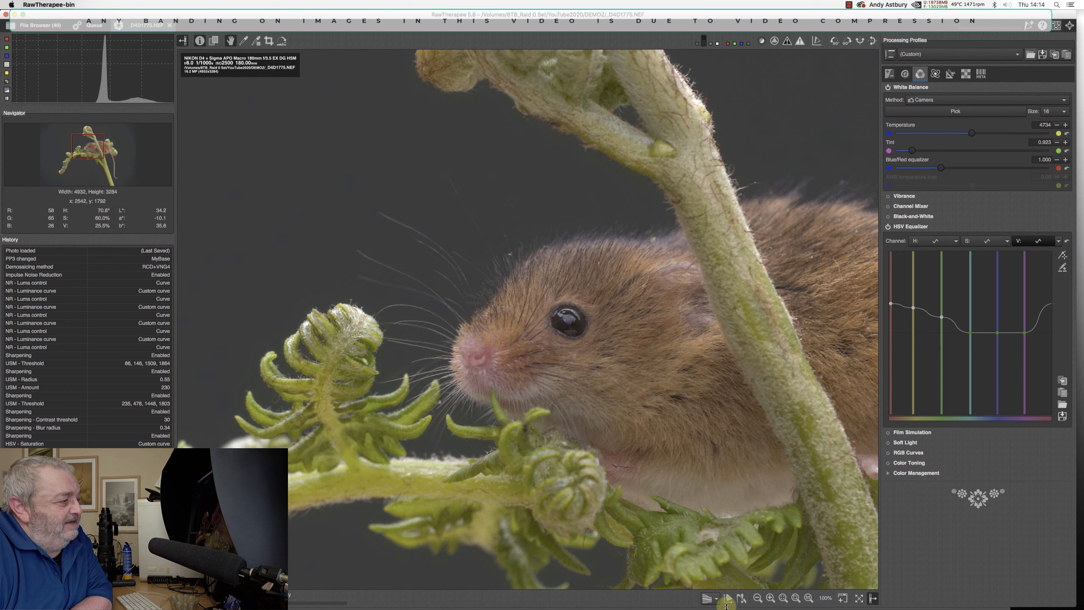
pyautogui.click(770, 598)
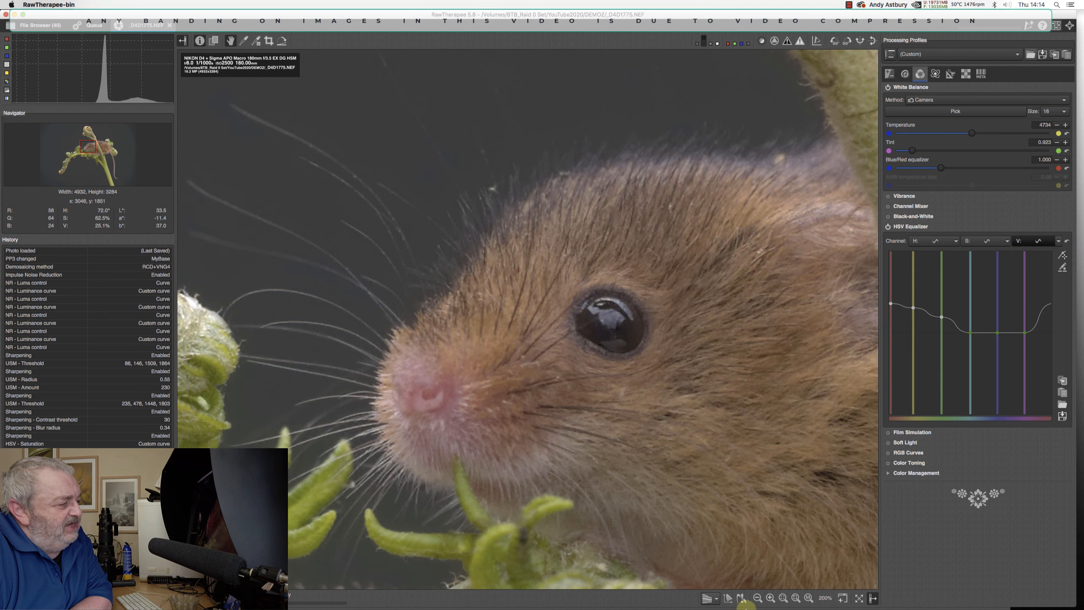
pyautogui.moveTo(750, 600)
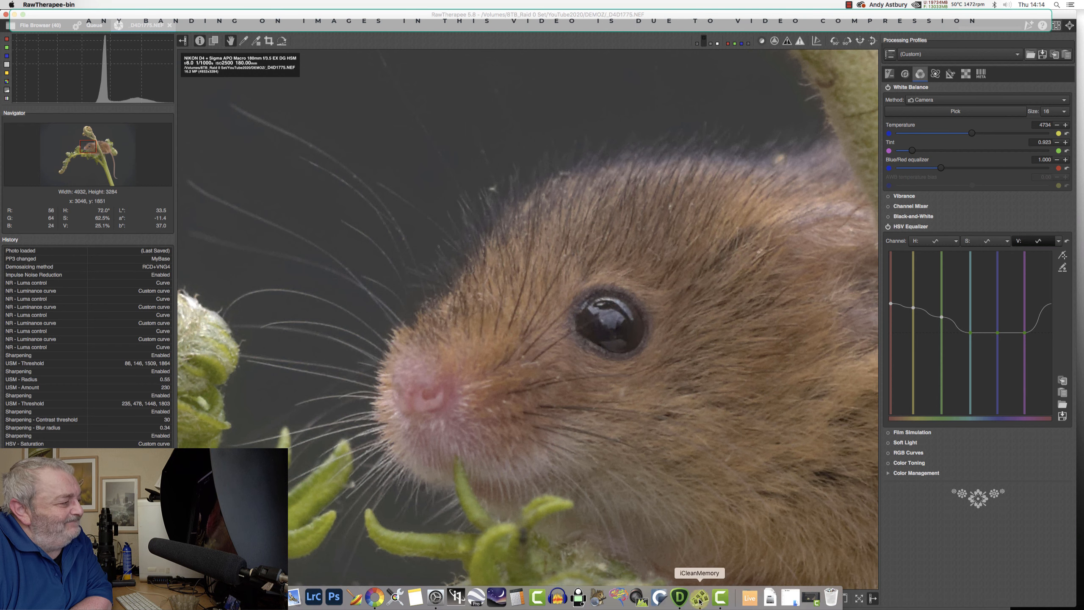
pyautogui.click(680, 599)
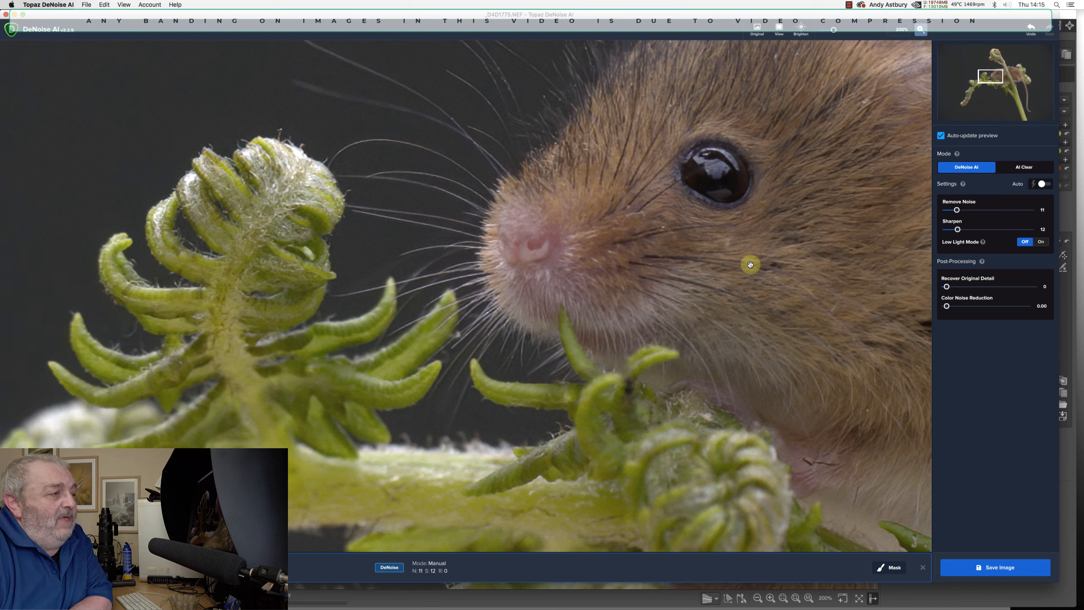
pyautogui.click(1075, 545)
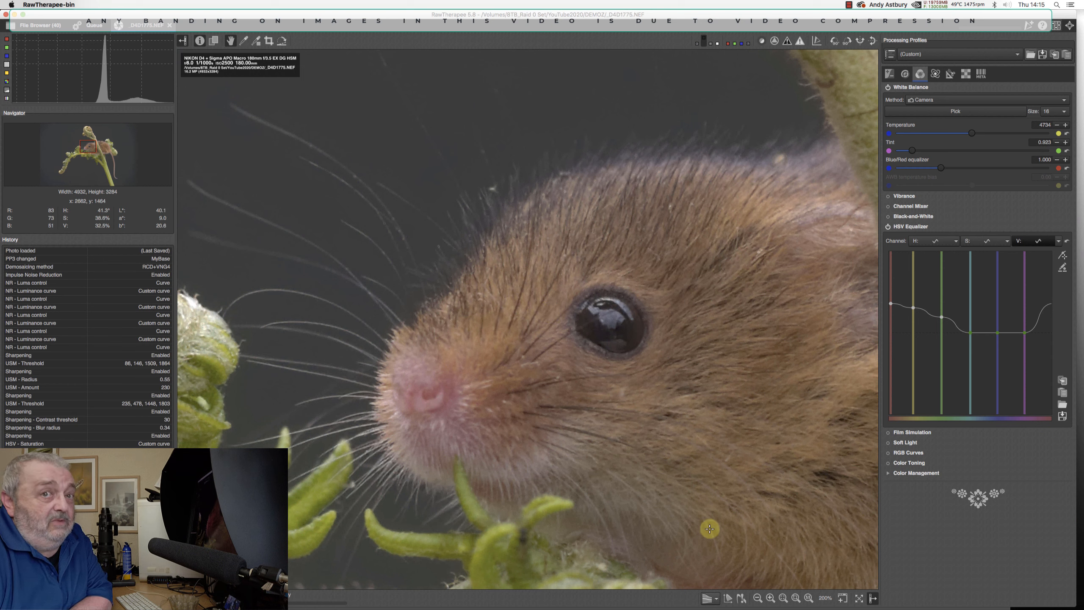
# Compare the MyBase history state with the latest edit, at 100% and closer in on the curled fern, finishing on the latest edit
pyautogui.click(808, 598)
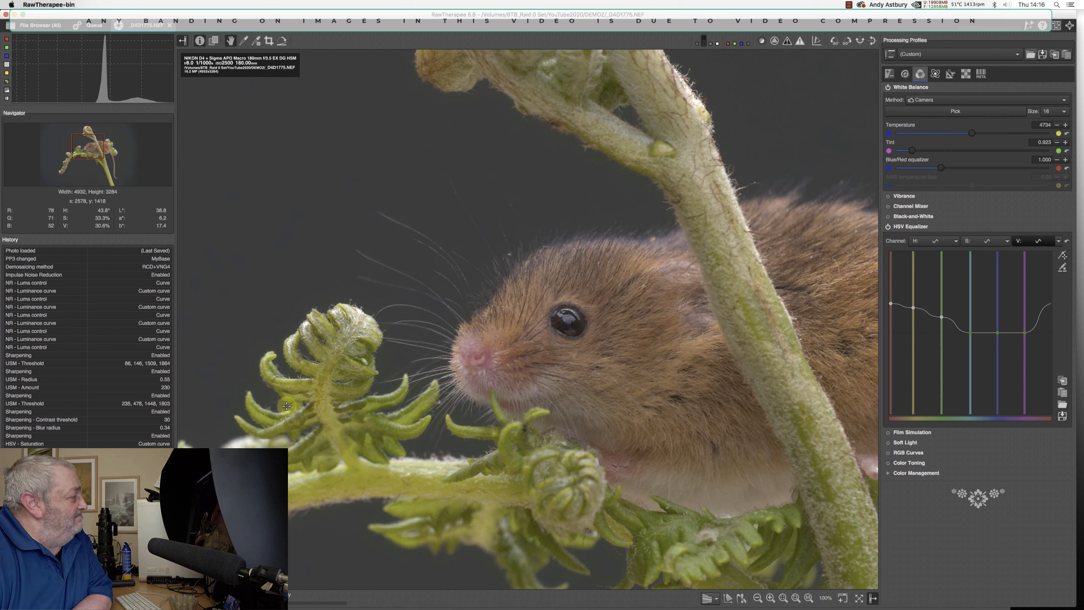
pyautogui.click(155, 259)
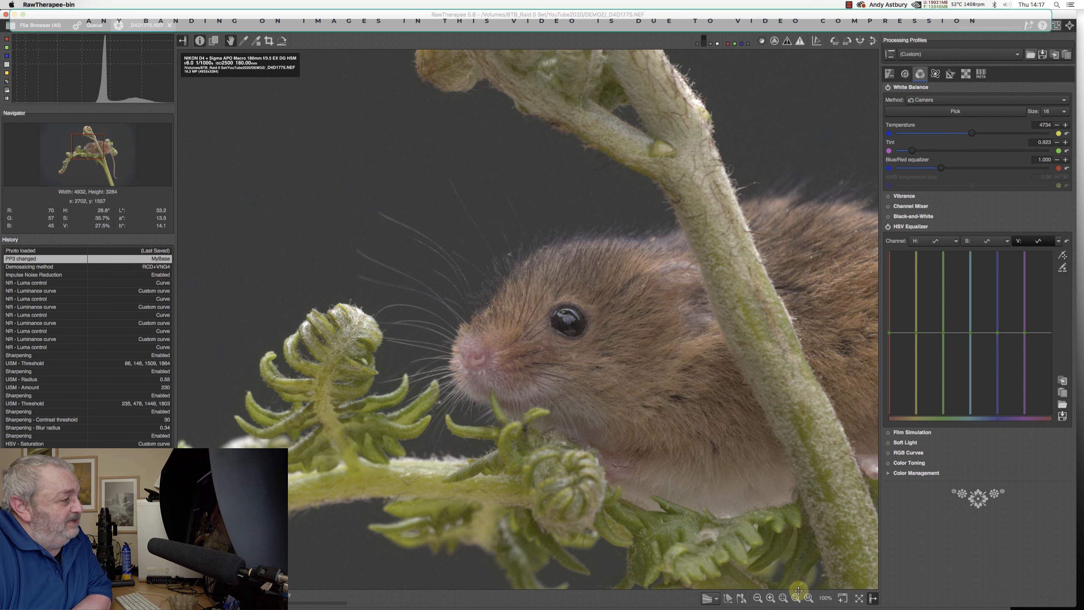
pyautogui.click(813, 598)
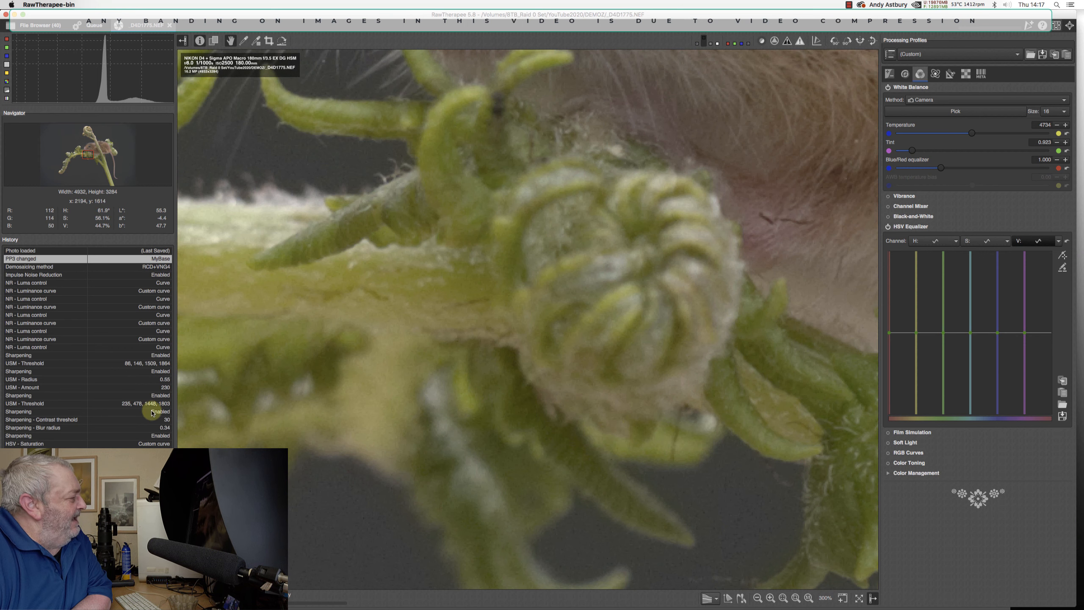
pyautogui.click(88, 453)
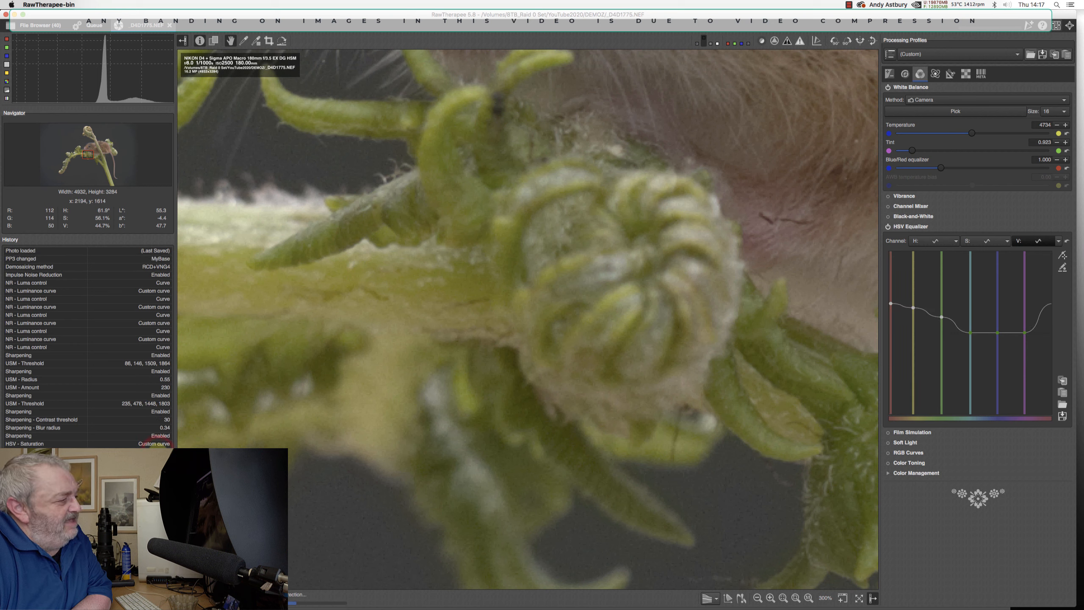